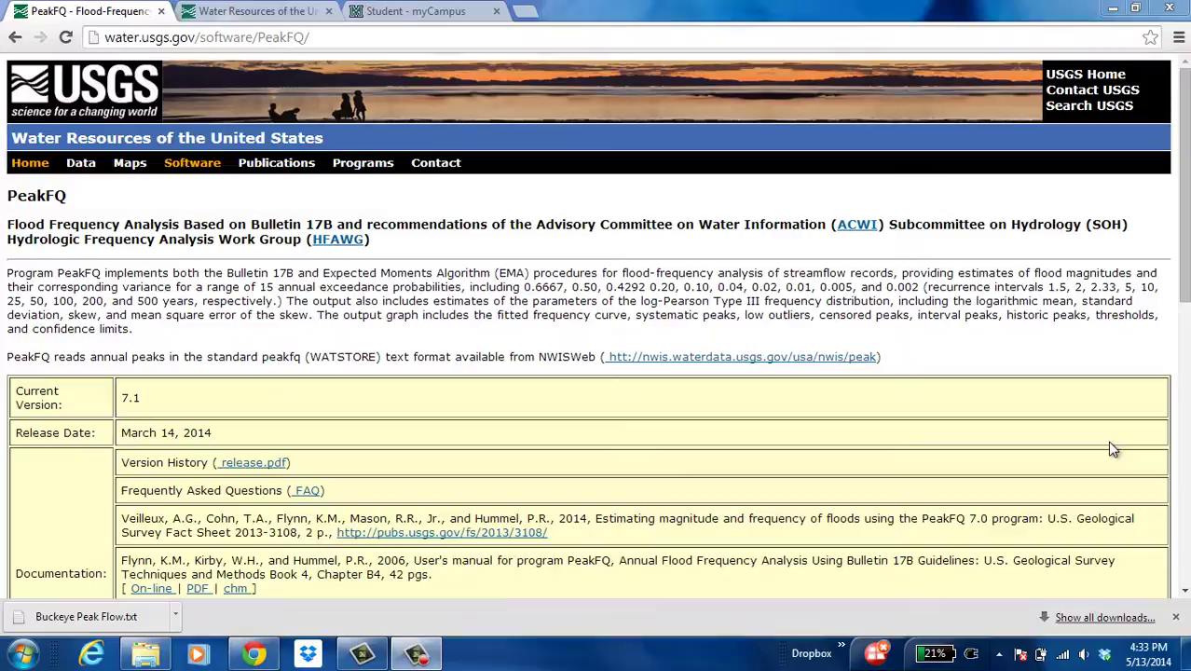
Look over the PeakFQ 7.1 Distribution Files table, then switch to the NWIS Mapper tab.
scroll(1112, 449, "down", 10)
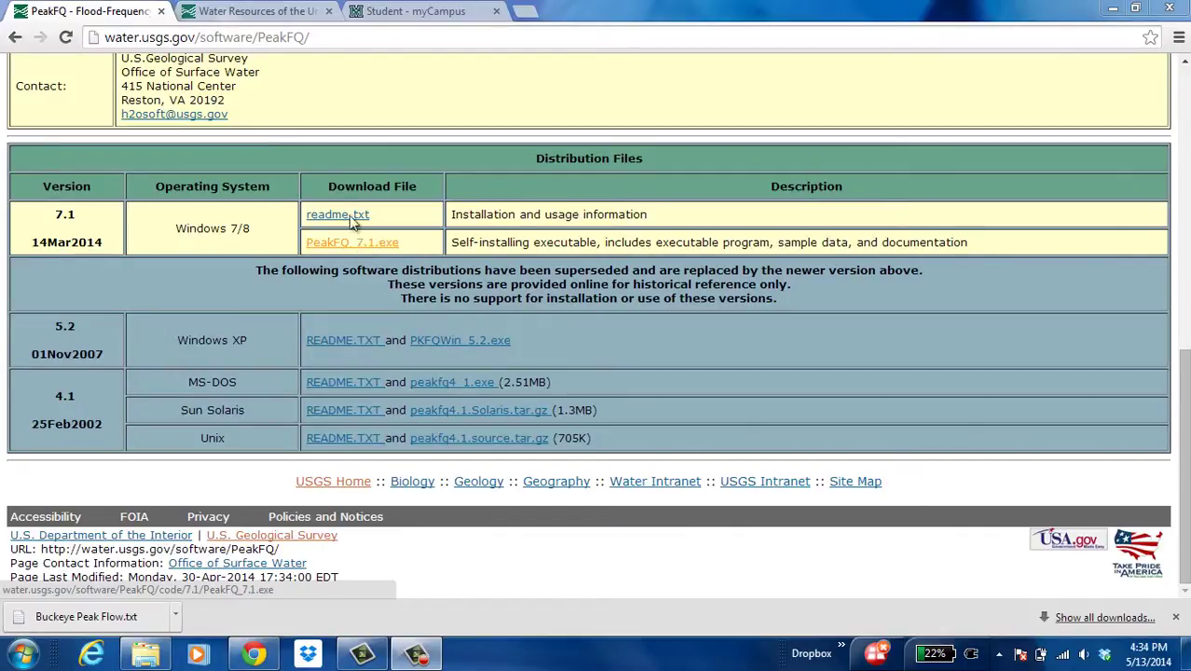
left_click(234, 9)
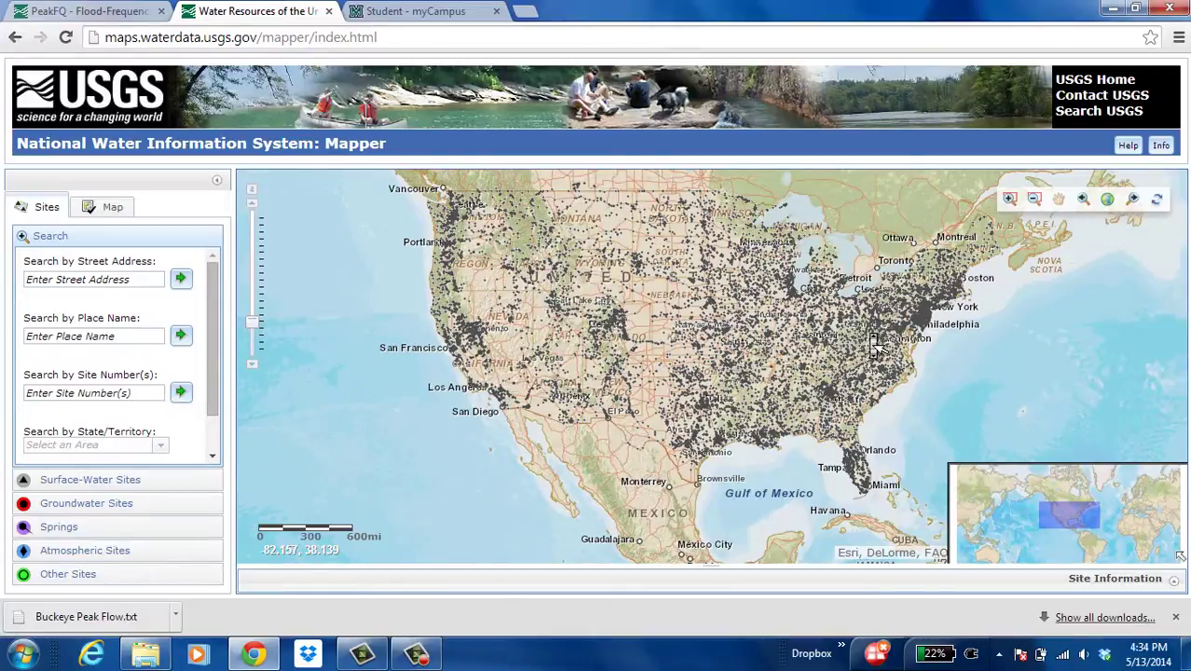
Zoom the map into West Virginia and open the site page for gauge 03182500, Greenbrier River at Buckeye.
scroll(877, 345, "up", 7)
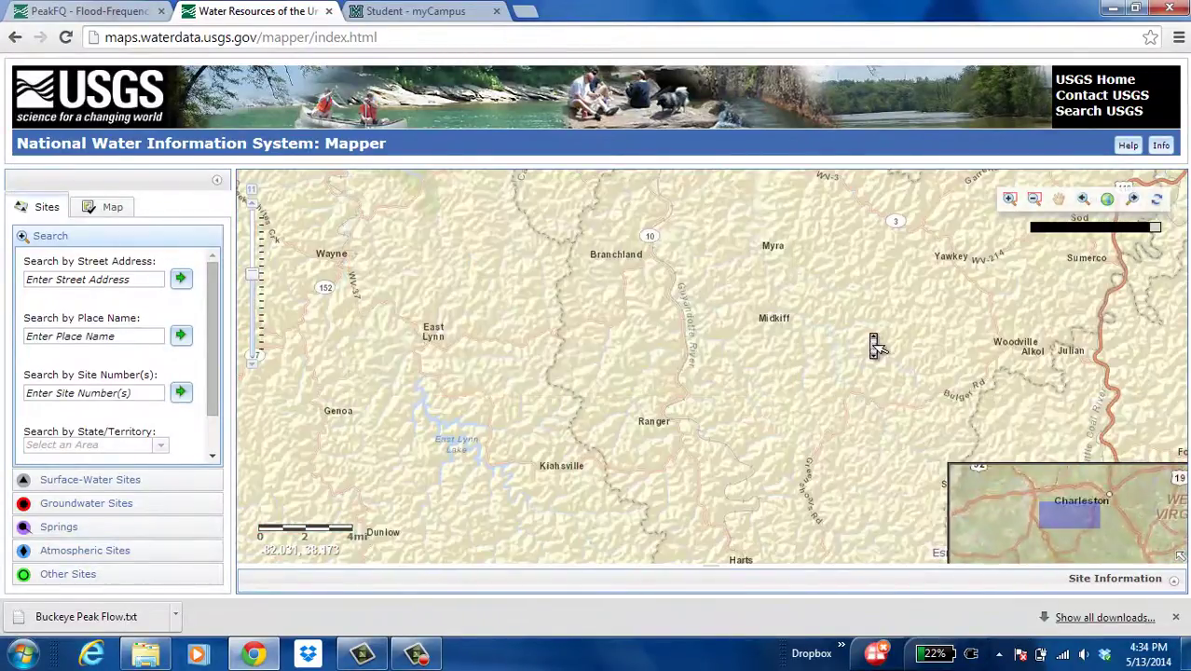
scroll(877, 345, "down", 7)
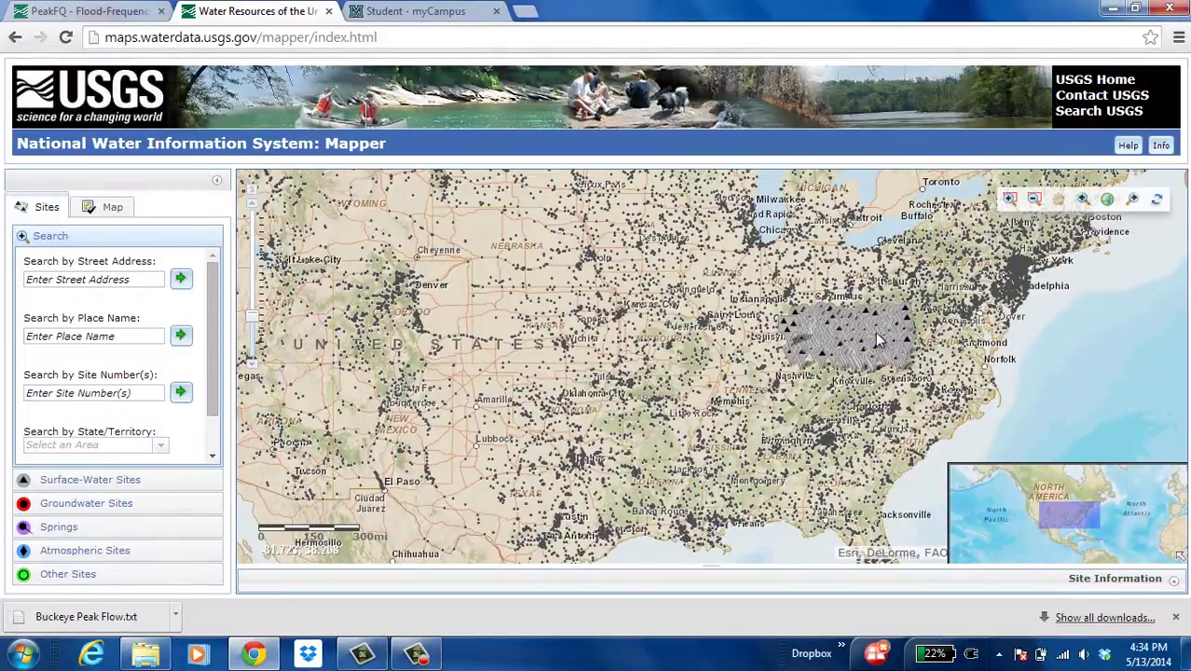
scroll(876, 340, "up", 4)
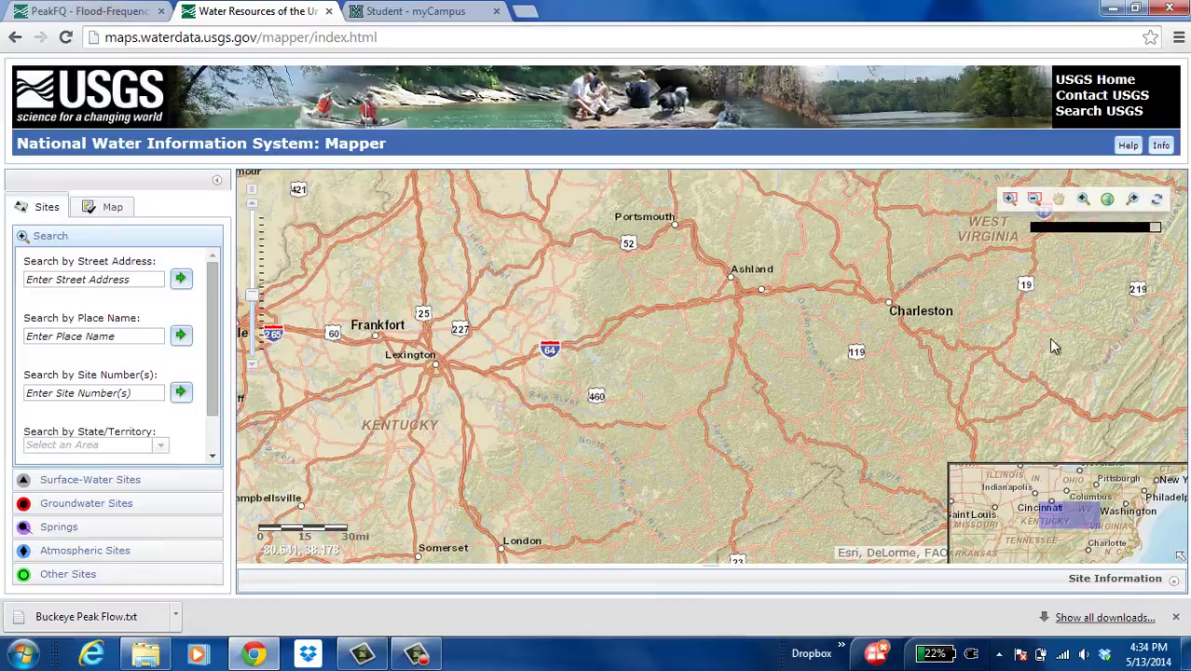
scroll(1084, 344, "down", 3)
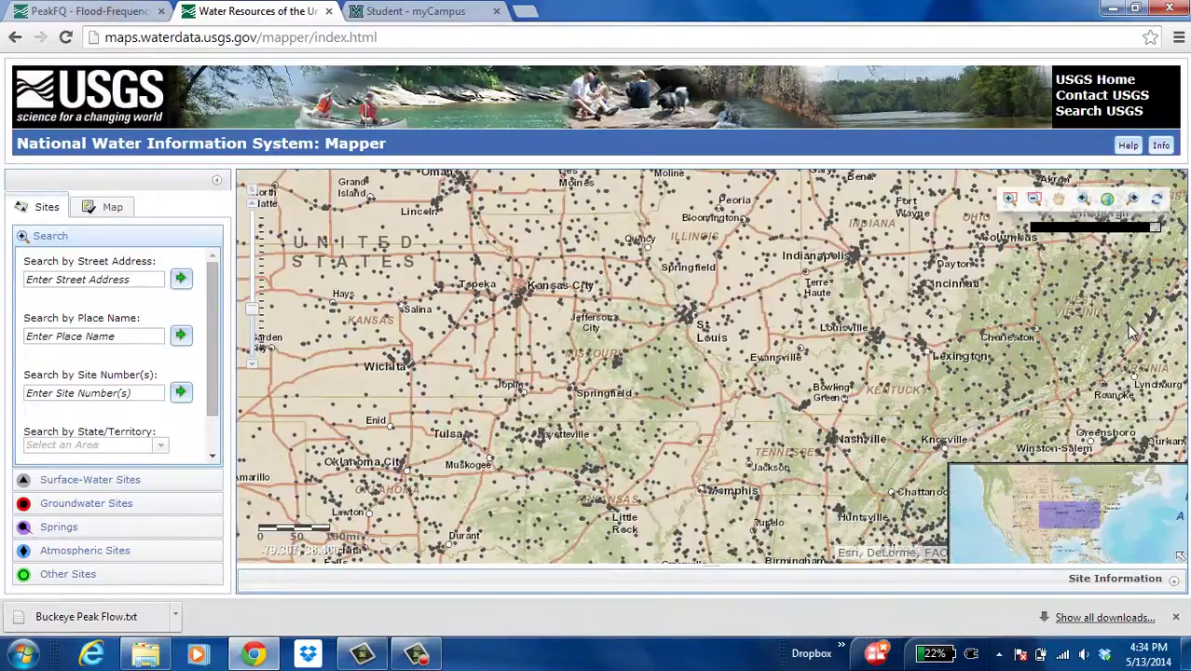
scroll(1131, 336, "up", 3)
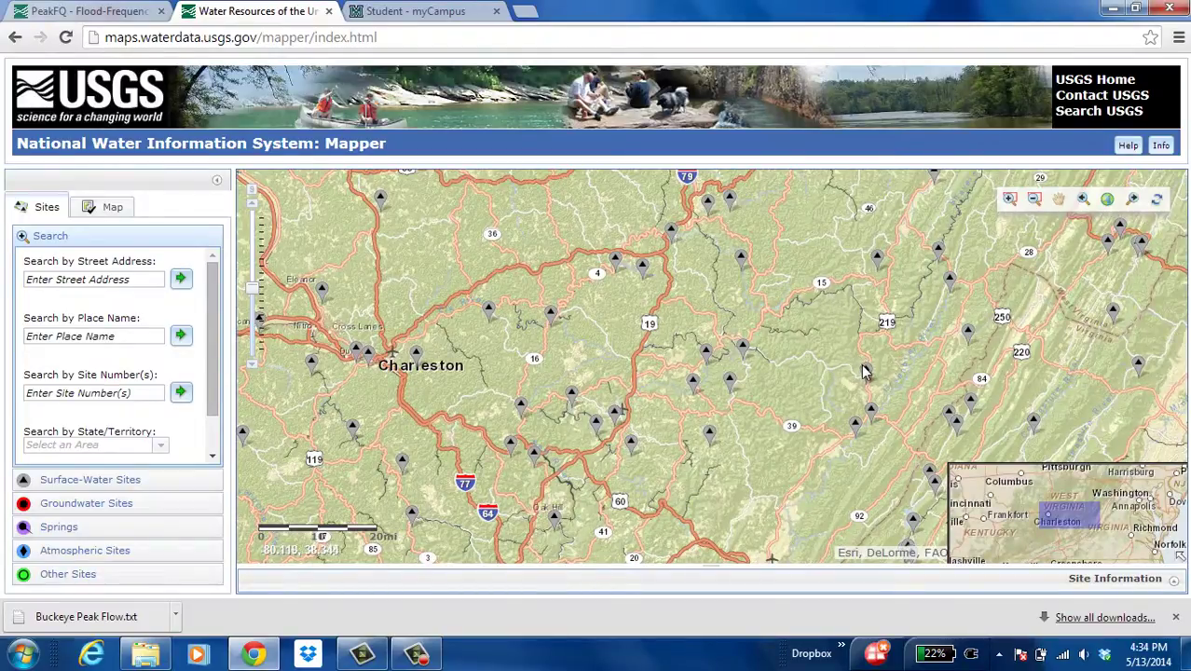
left_click(857, 425)
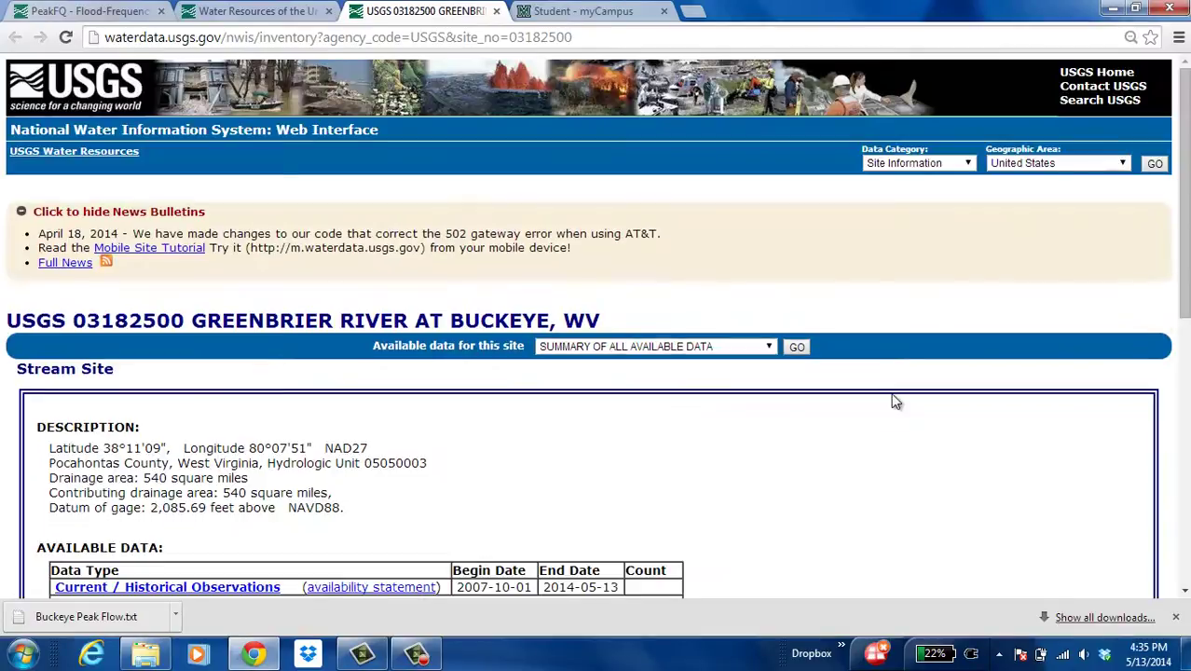
Open the Peak streamflow data for USGS 03182500 and scroll down to its annual peak graph.
scroll(894, 401, "down", 3)
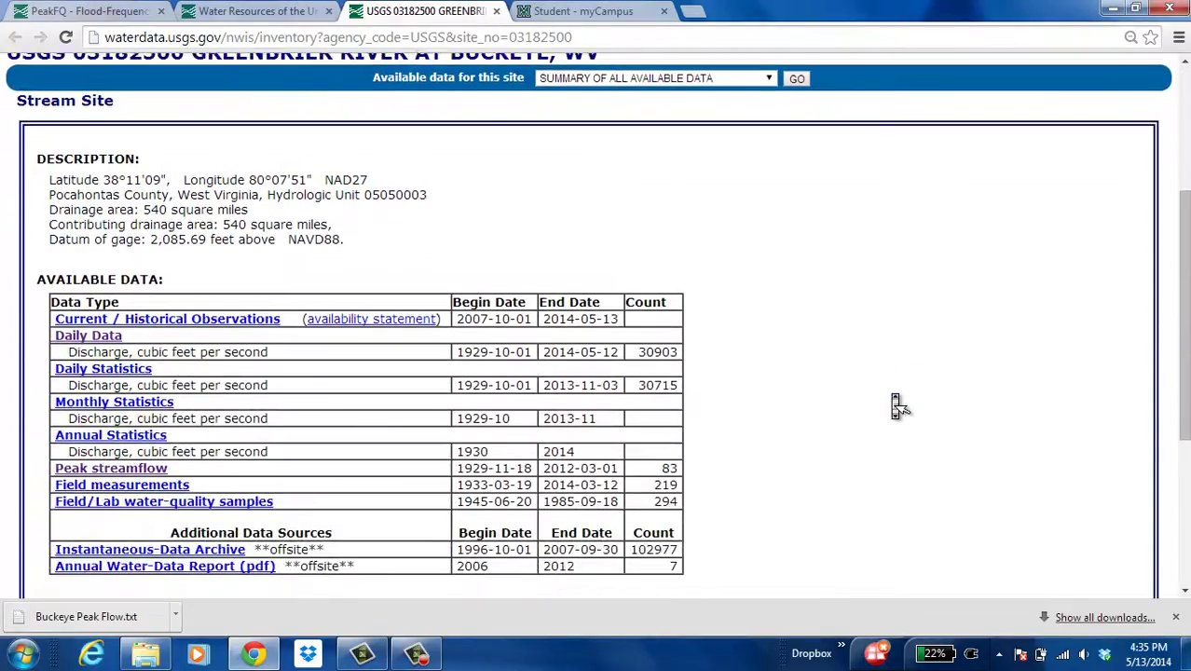
scroll(895, 402, "down", 1)
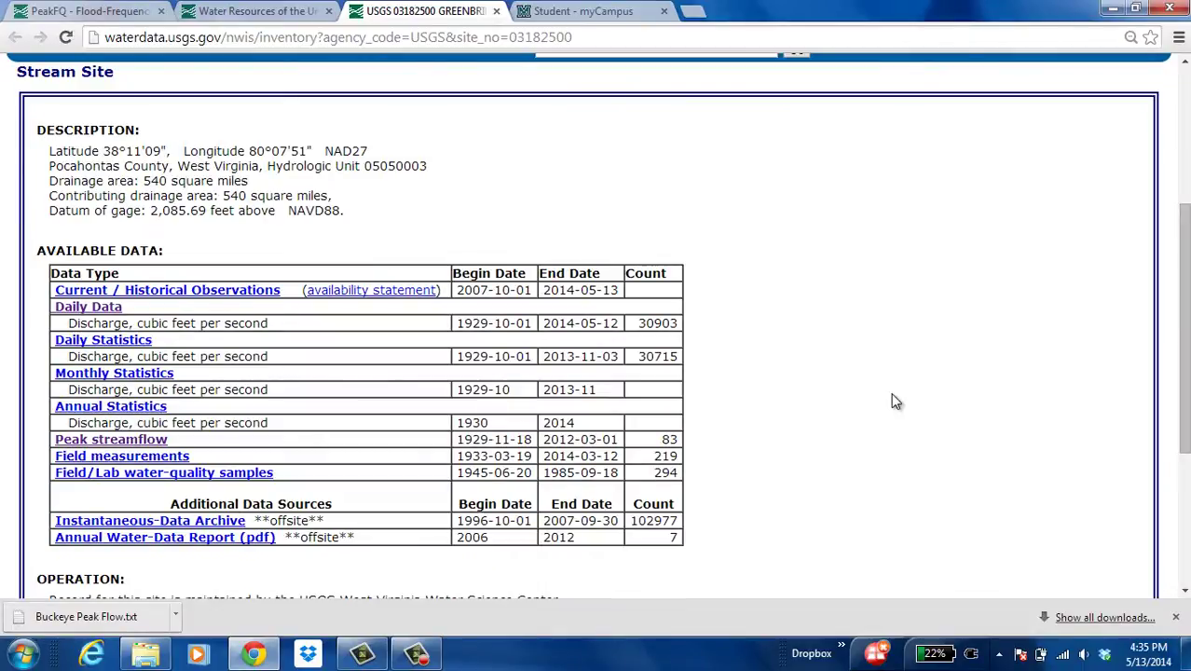
left_click(152, 442)
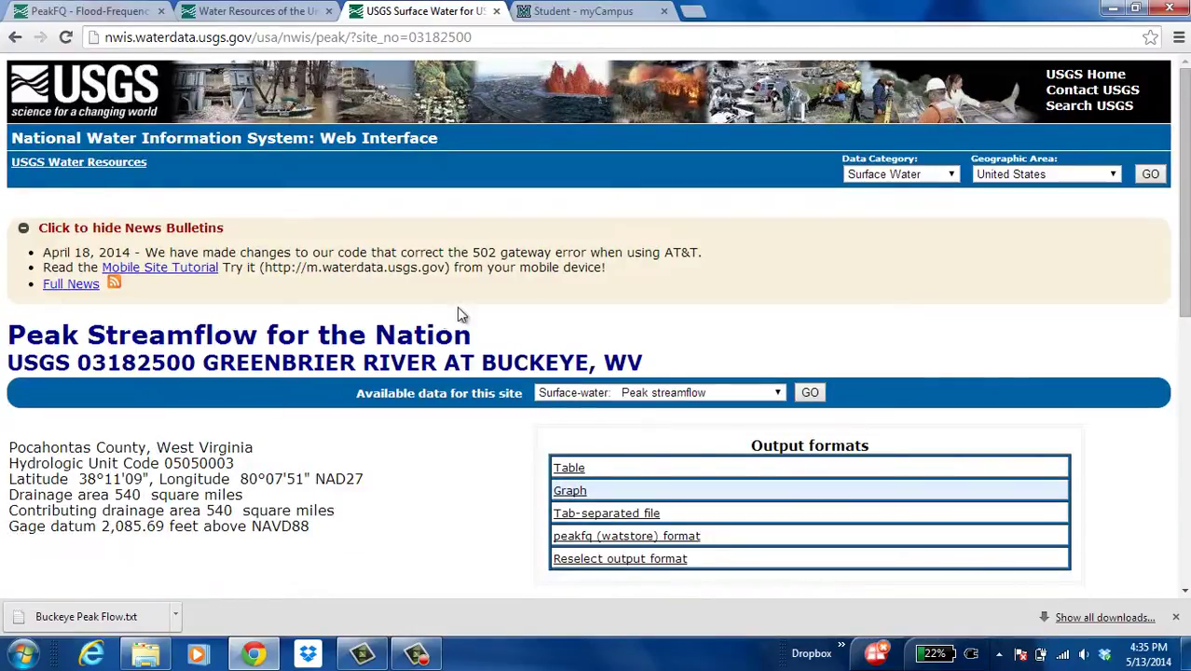
scroll(483, 306, "down", 3)
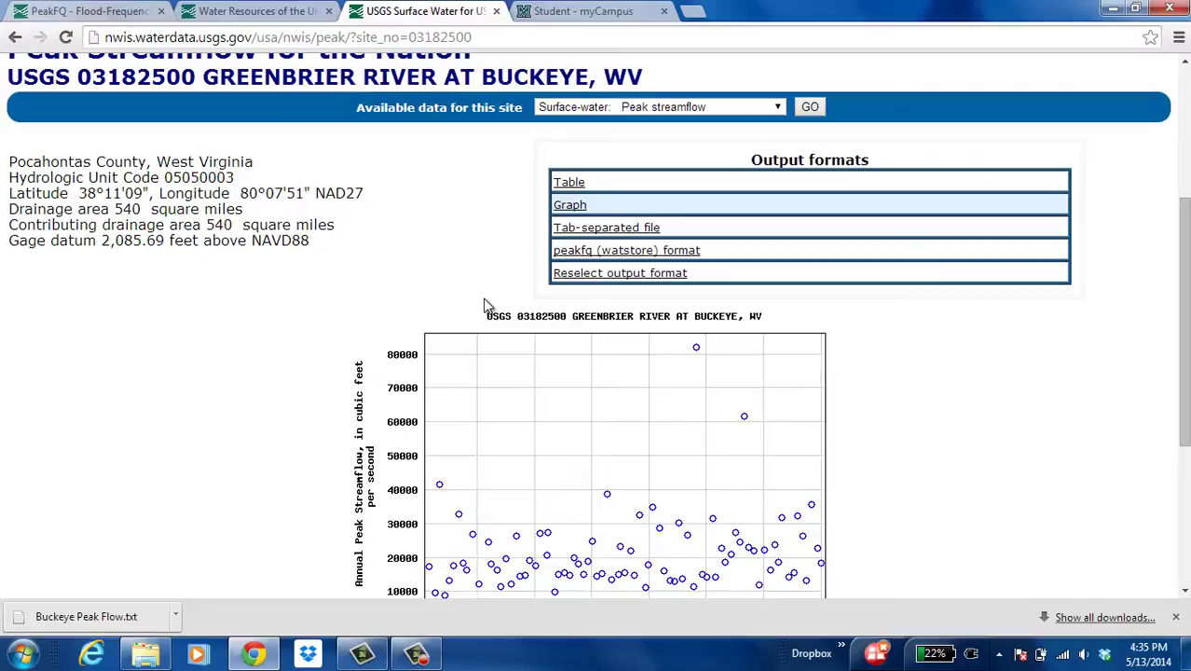
Save the peakfq (watstore) format peak flows as 'bUCKEYE peak flow.txt' on the Desktop, then minimize Chrome.
left_click(618, 254)
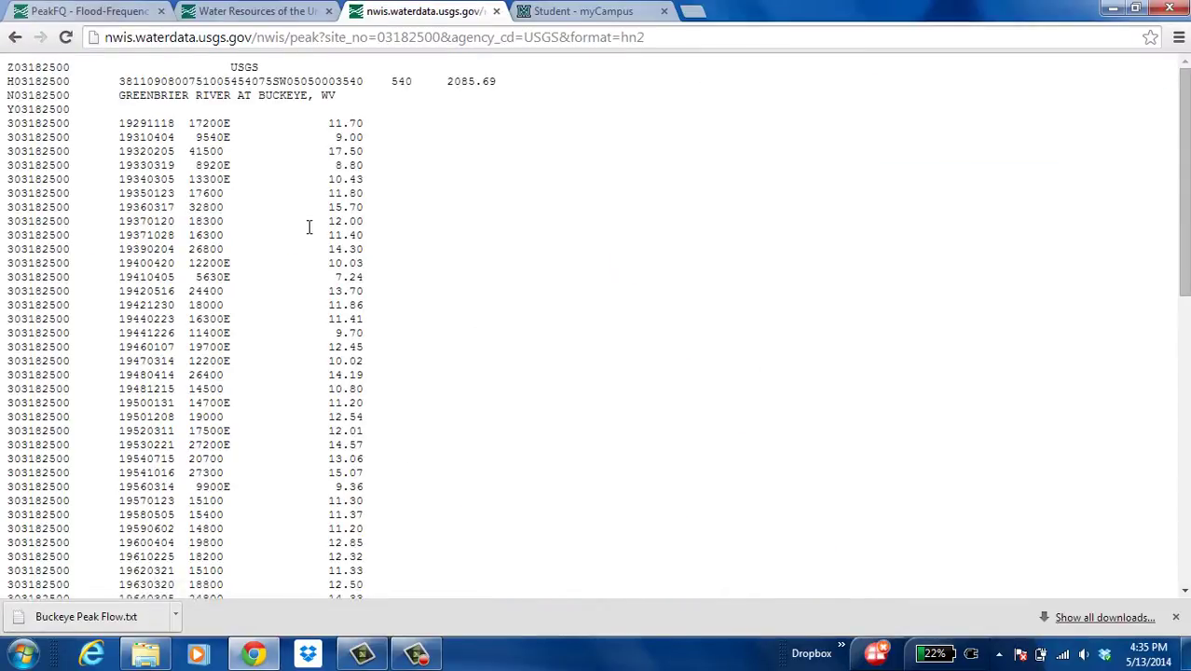
right_click(307, 227)
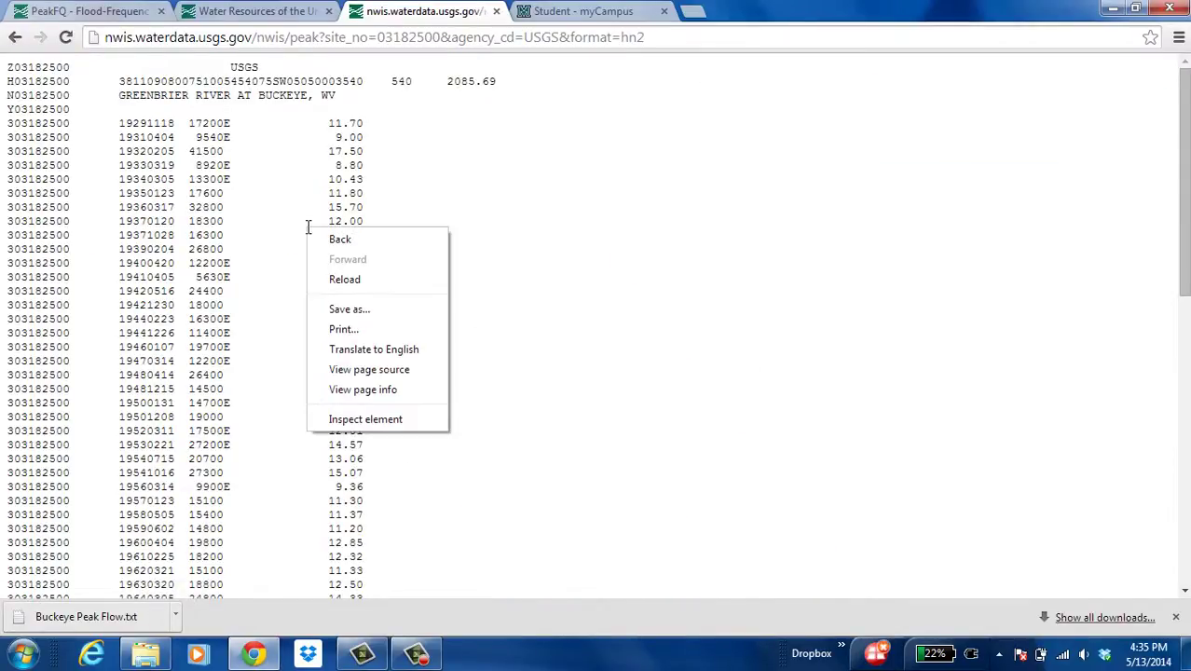
left_click(351, 310)
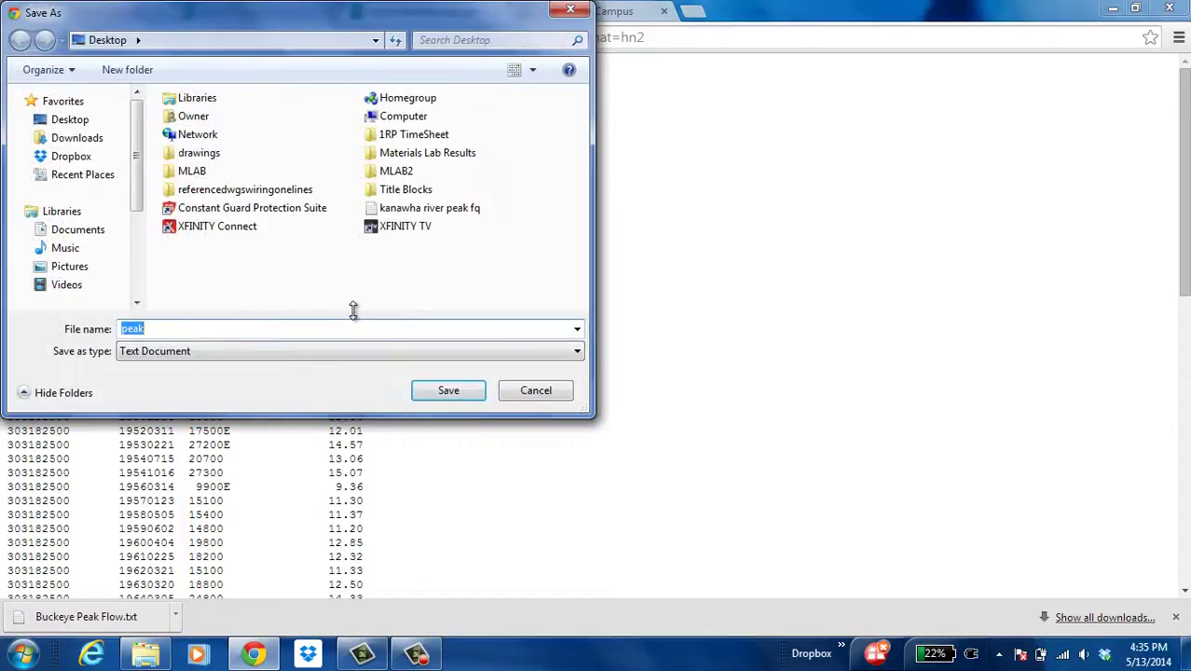
type("bUCKEYE pe")
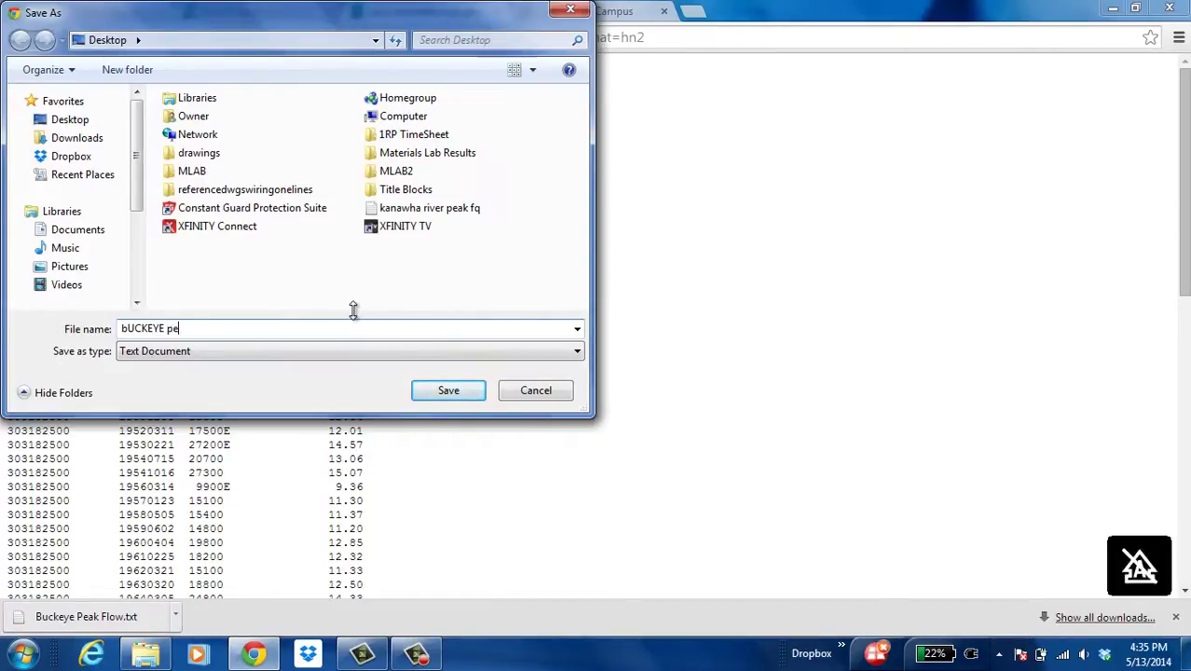
type("ak flow")
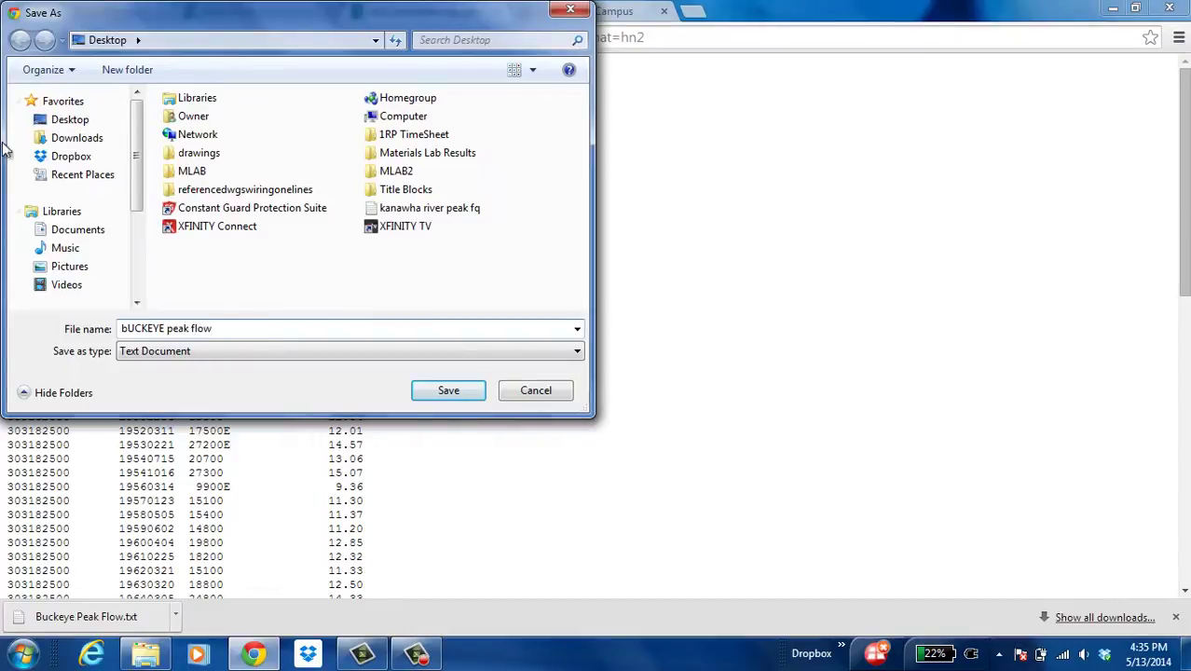
left_click(69, 126)
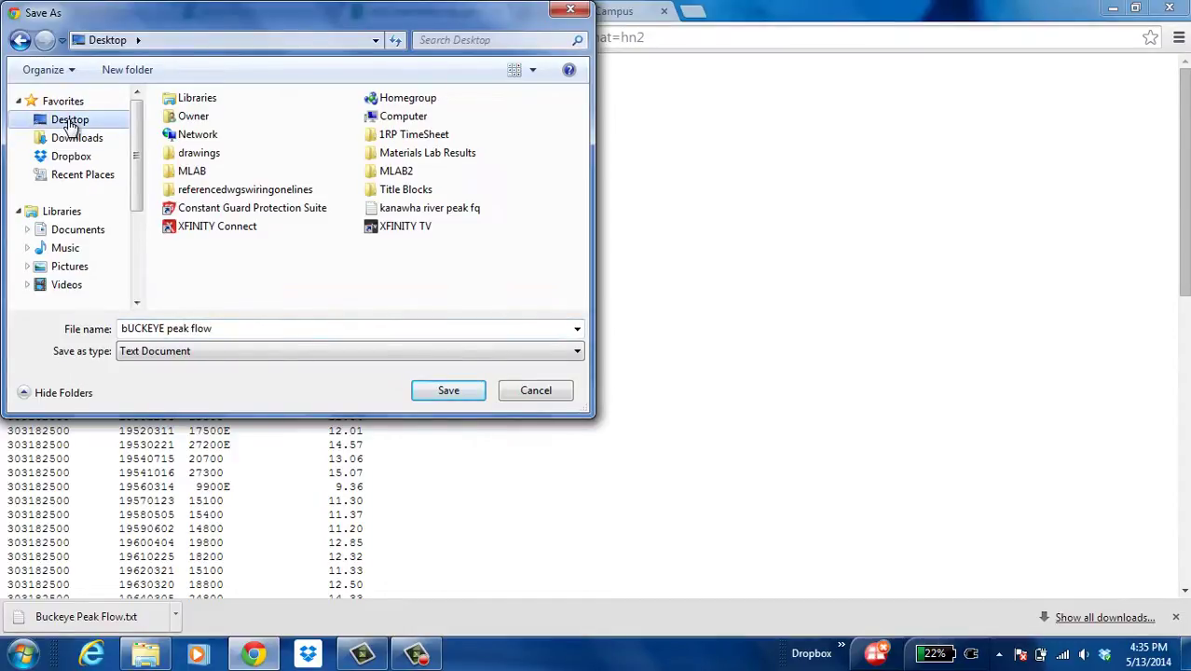
left_click(445, 391)
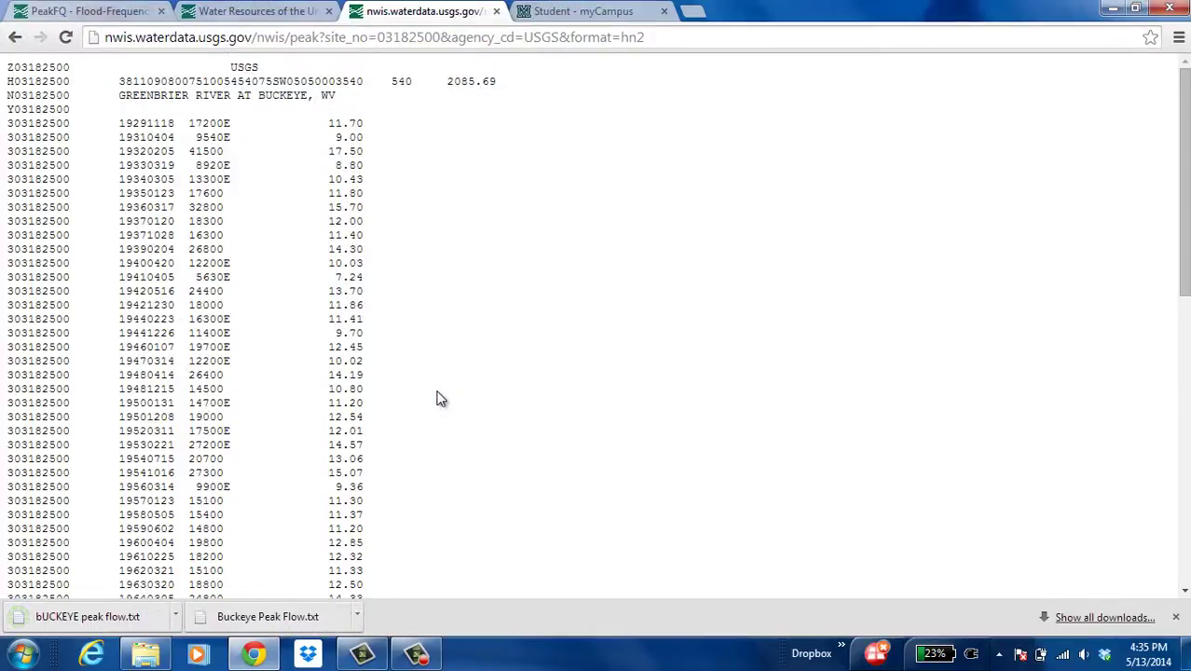
left_click(1110, 11)
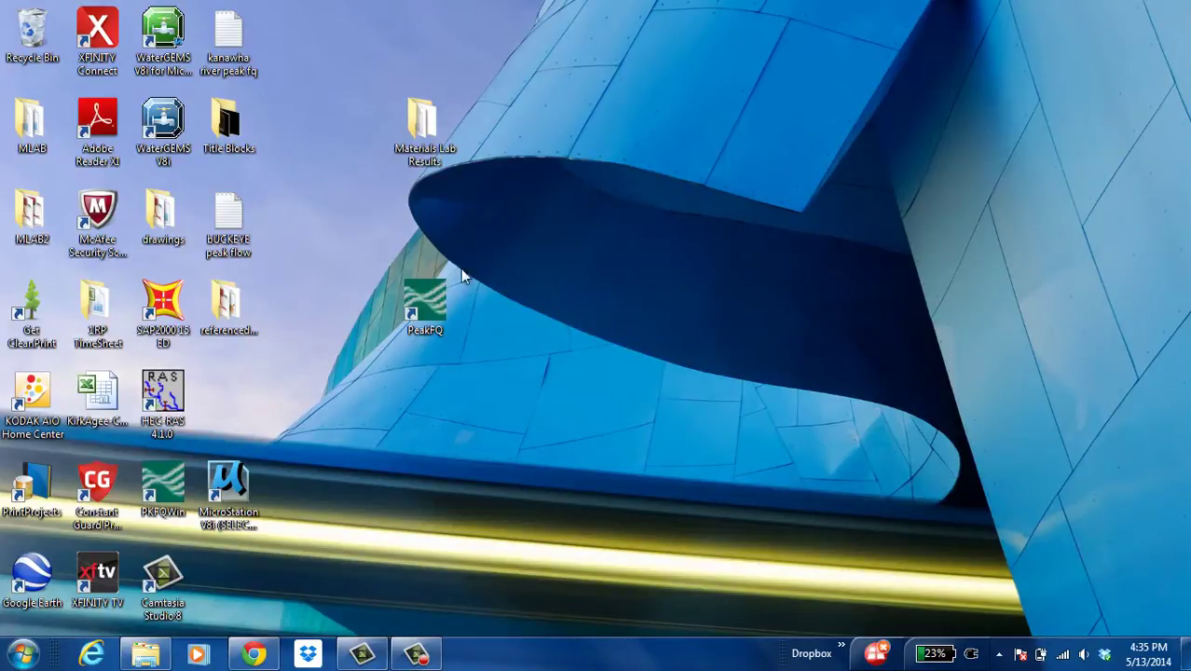
double_click(436, 301)
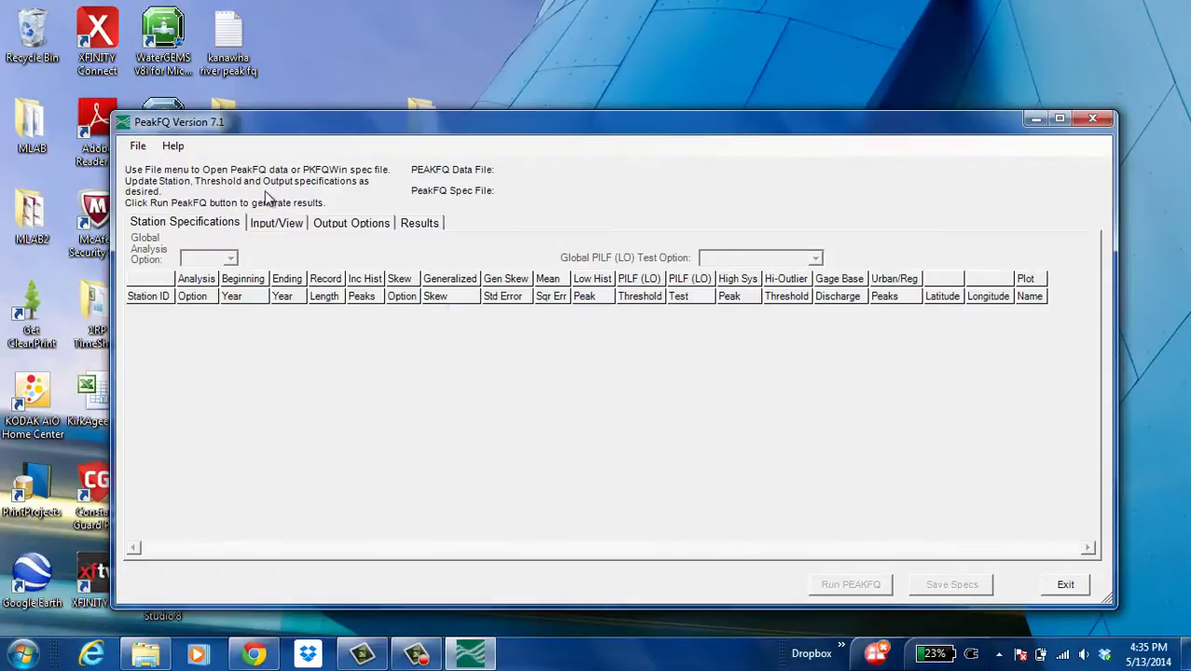
left_click(139, 152)
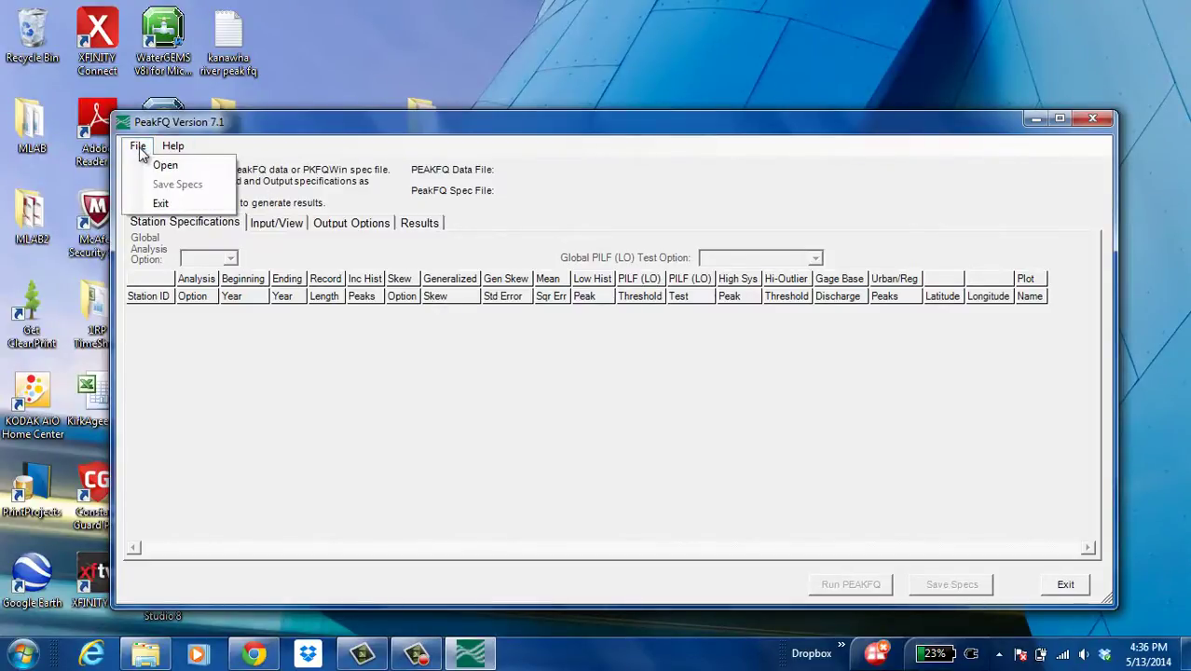
left_click(157, 165)
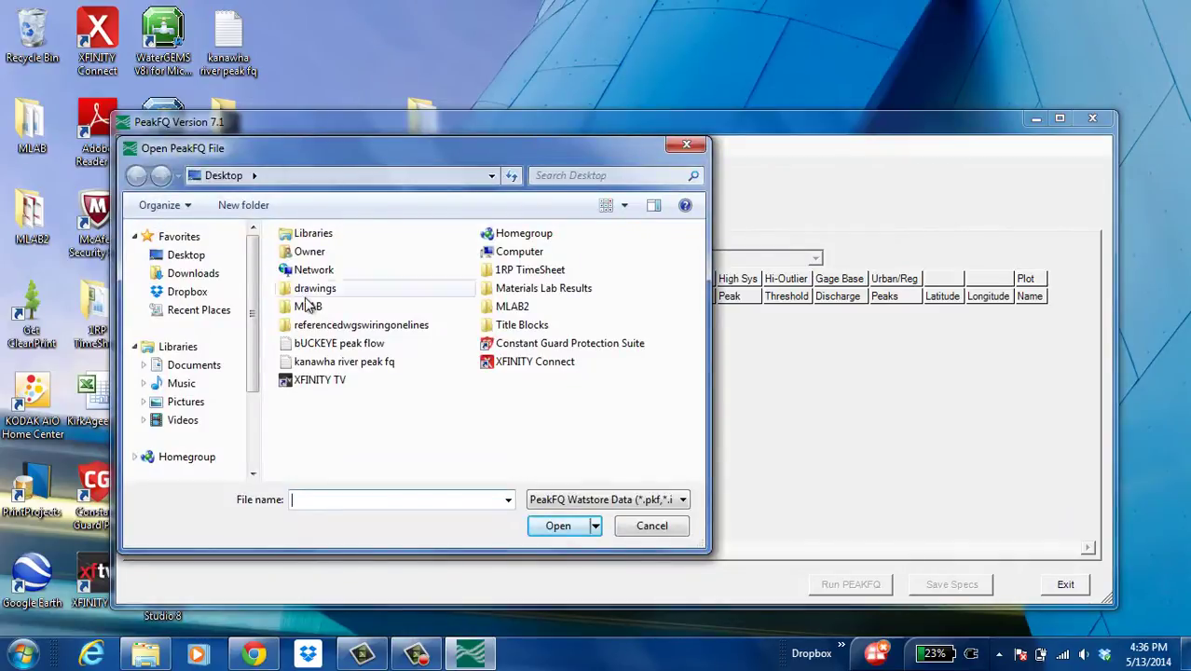
left_click(353, 350)
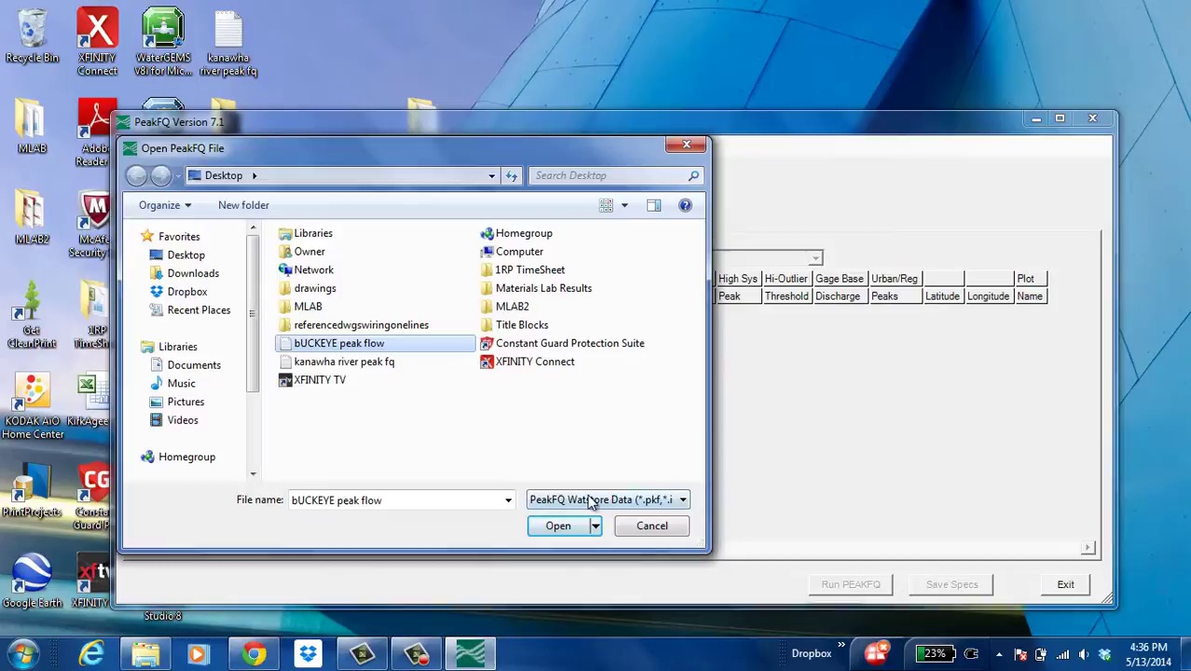
left_click(564, 525)
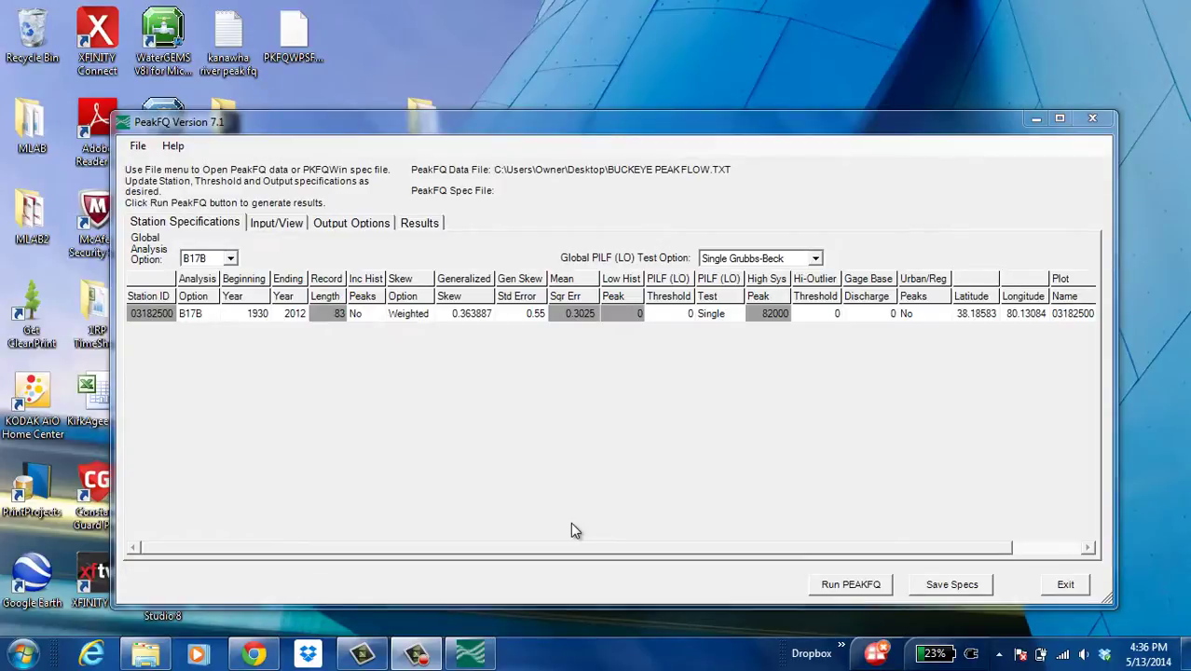
On Output Options, set Graphic Plot Format to JPEG and the confidence interval to 0.95.
left_click(344, 226)
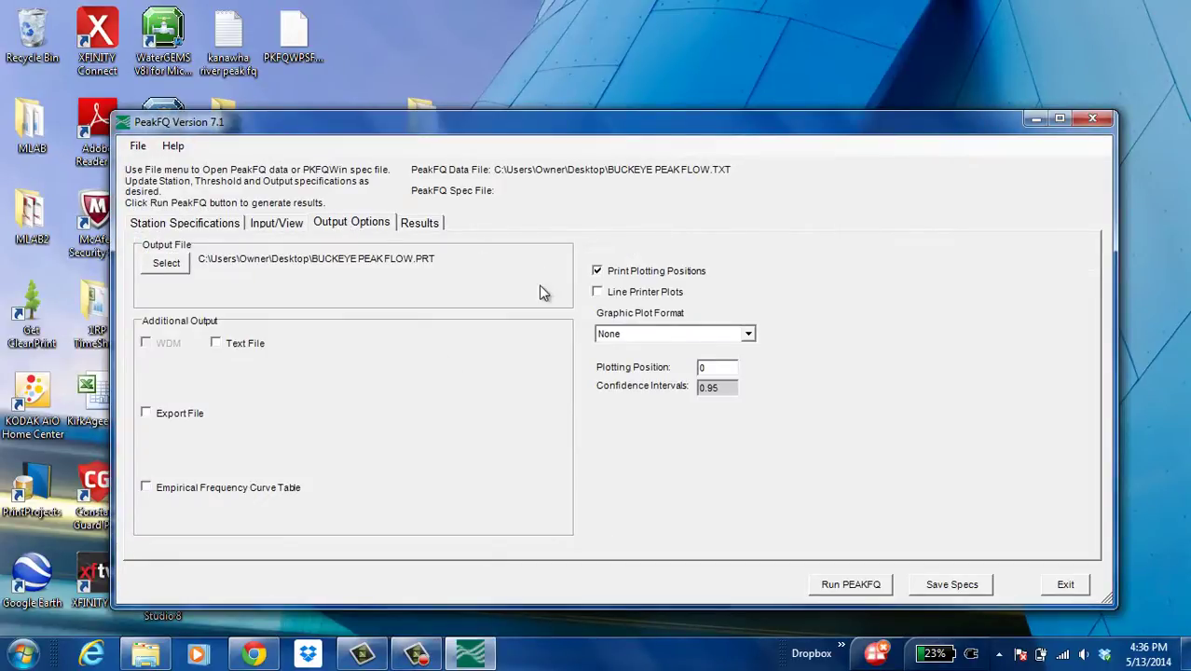
left_click(746, 334)
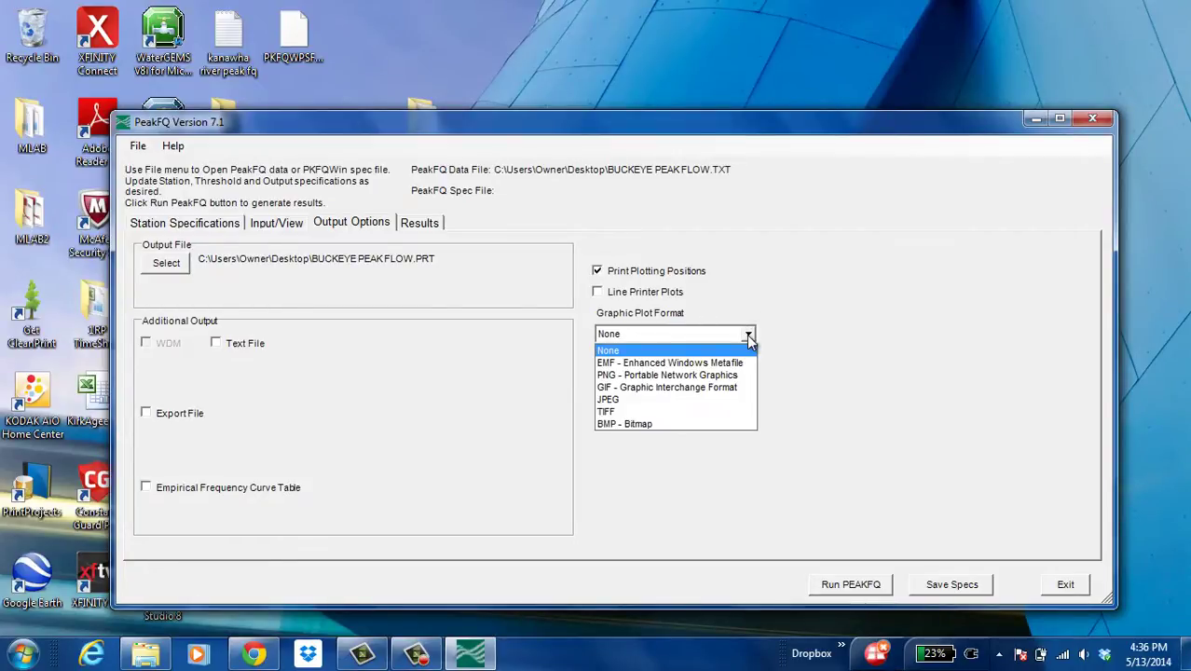
left_click(655, 403)
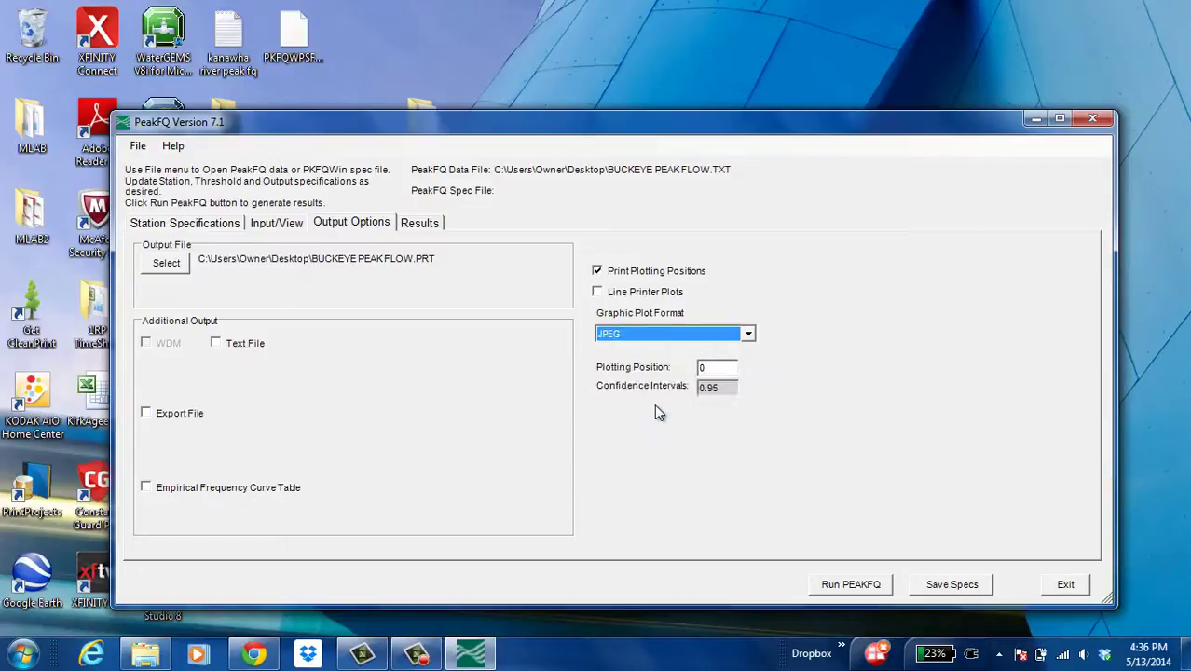
left_click(723, 388)
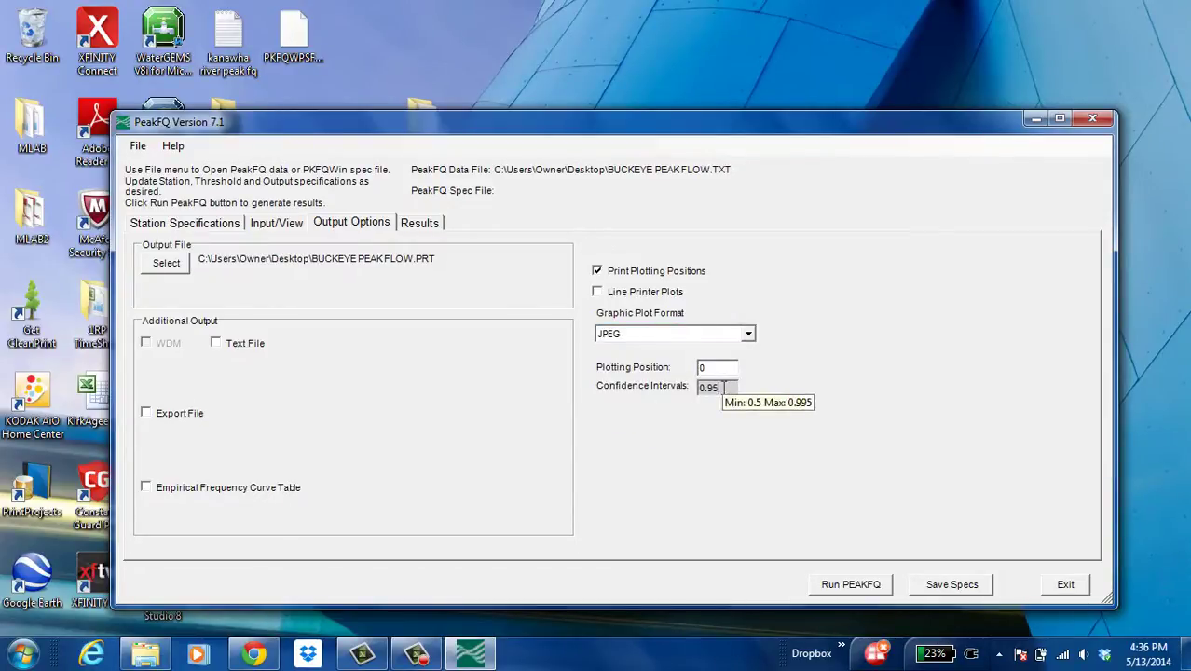
key("BackSpace")
key("BackSpace")
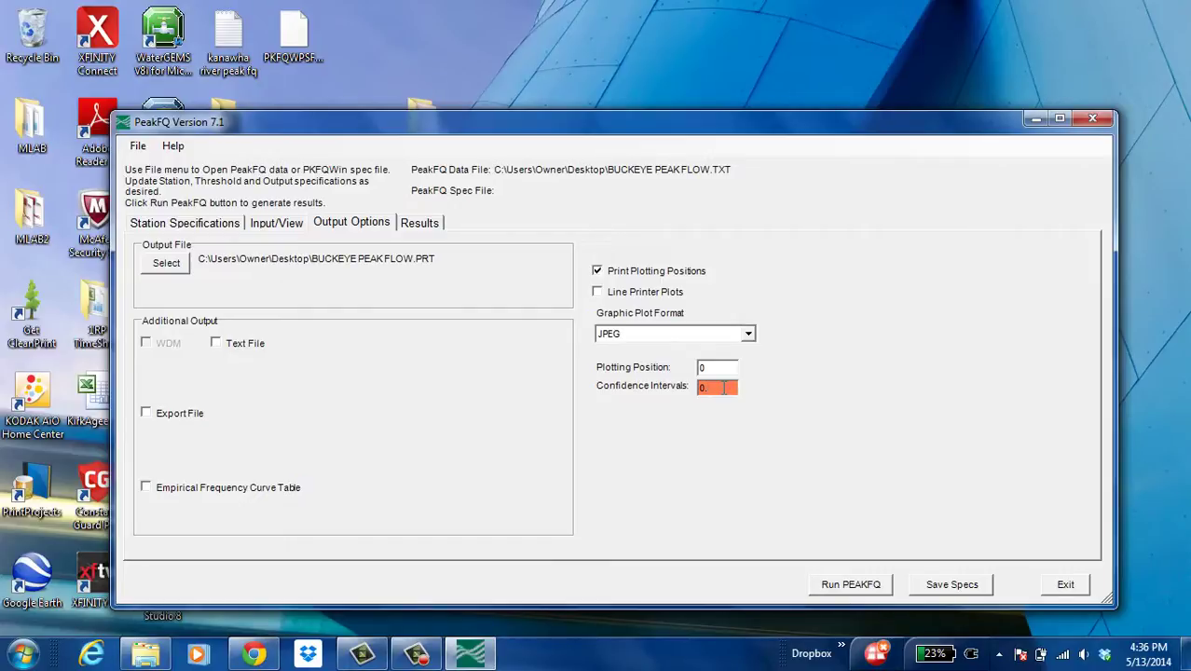
type("95")
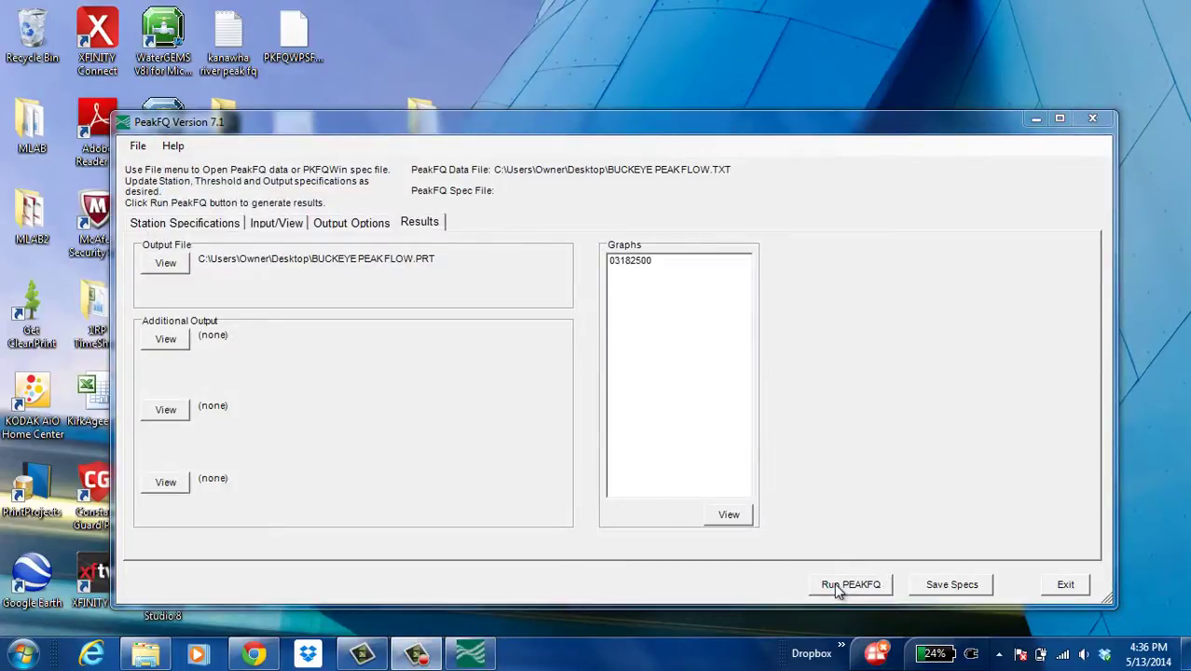
left_click(166, 264)
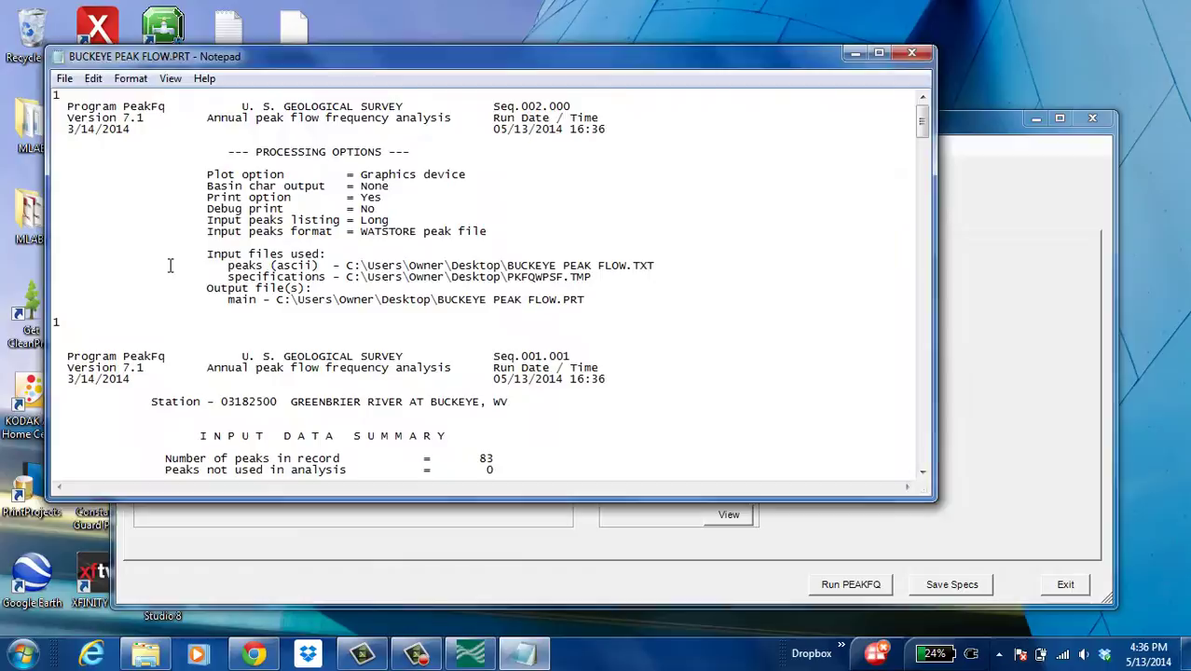
scroll(411, 228, "down", 6)
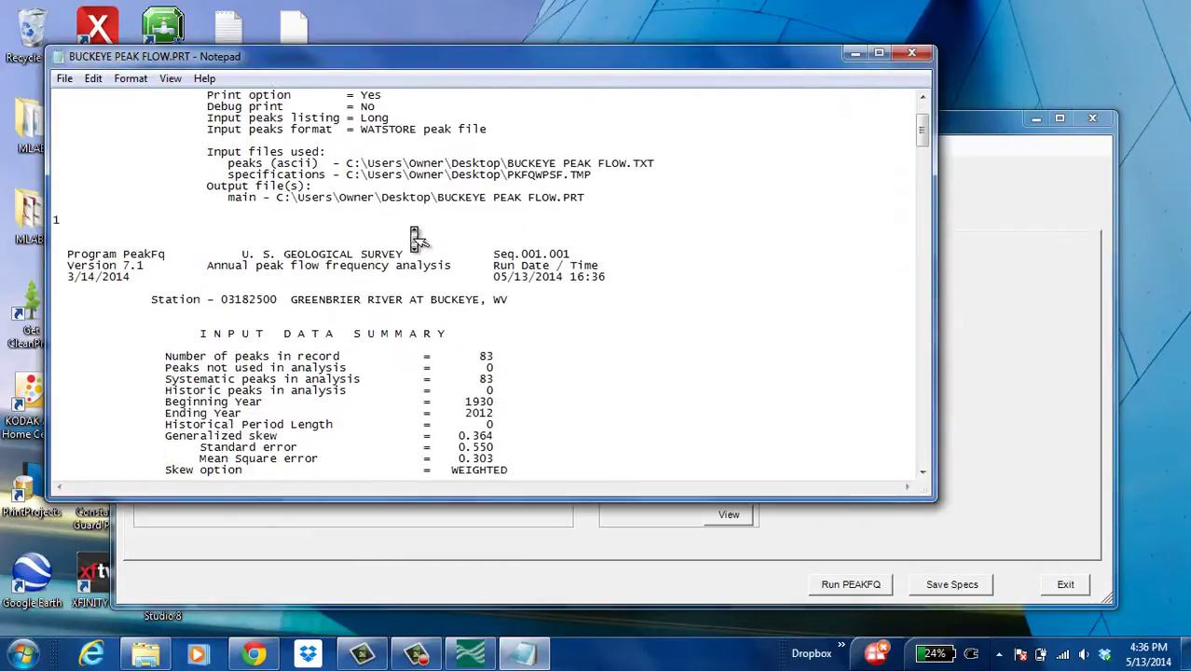
scroll(411, 228, "down", 8)
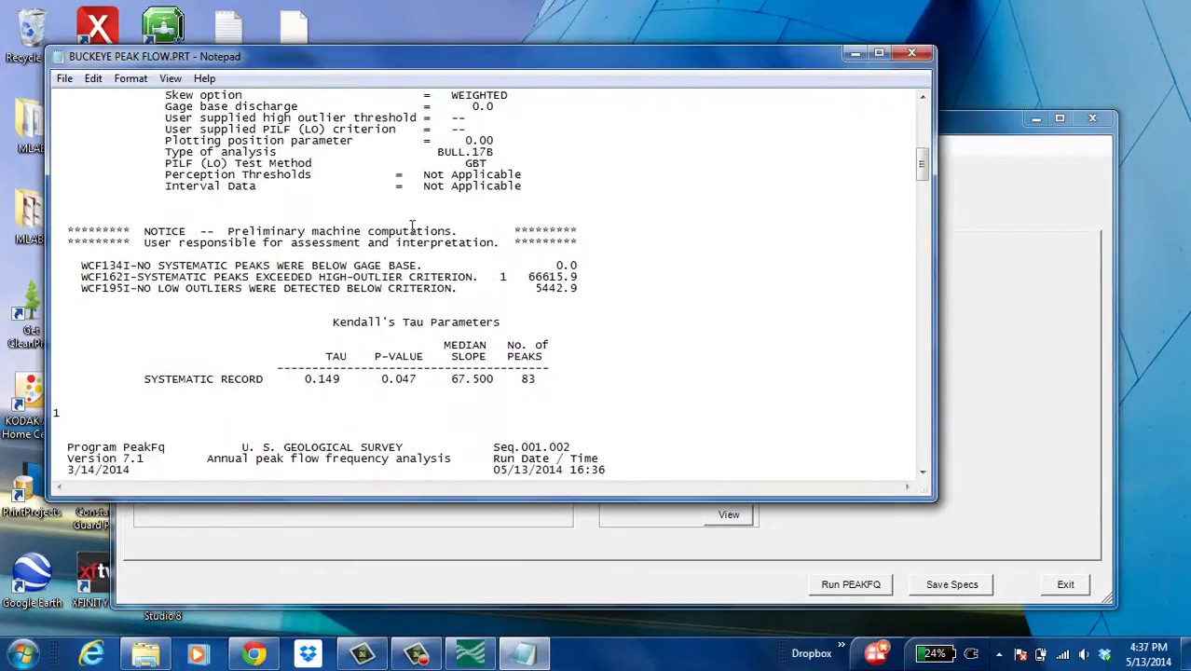
scroll(411, 228, "down", 3)
scroll(415, 238, "down", 5)
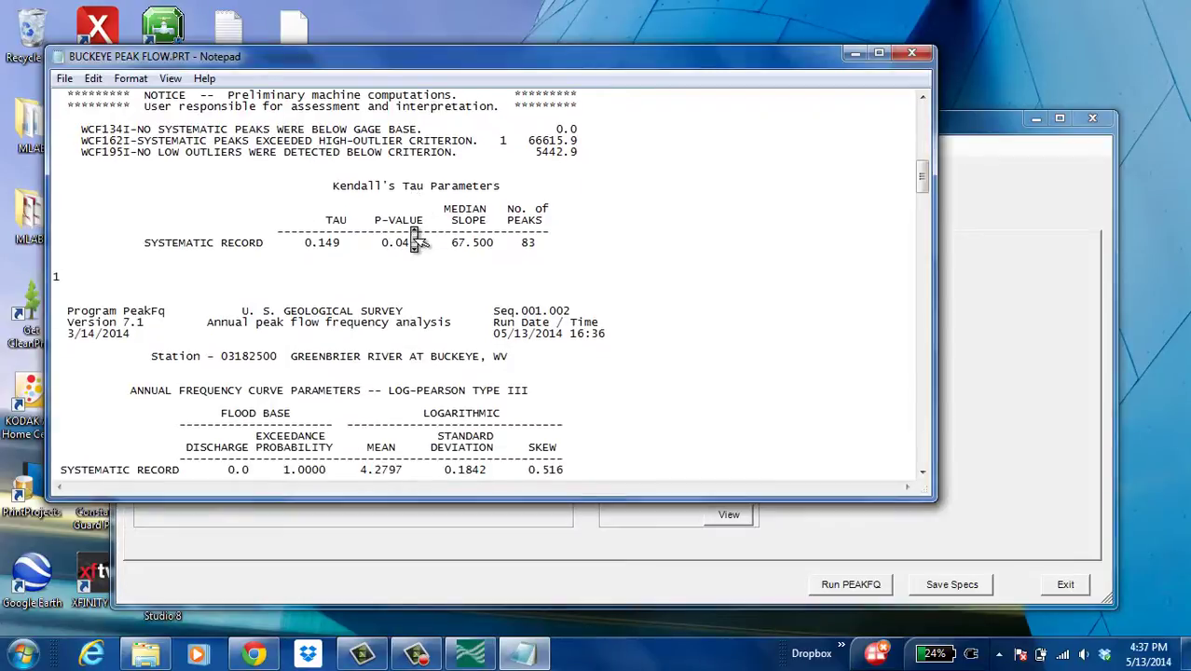
scroll(411, 228, "down", 7)
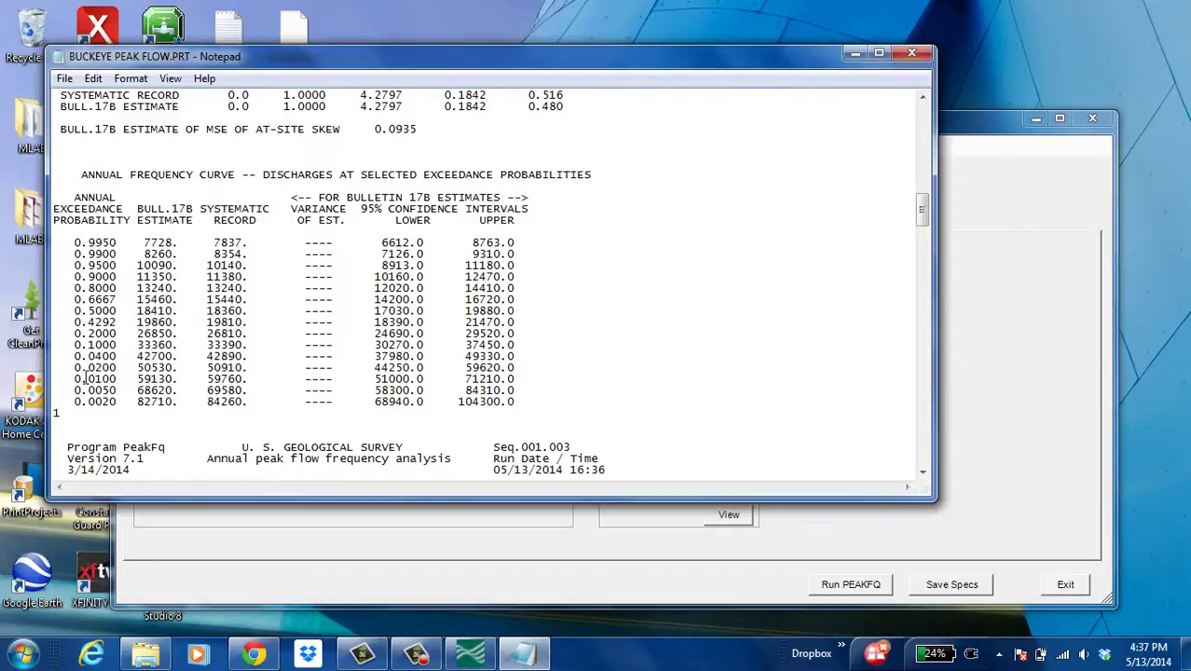
left_click_drag(85, 378, 518, 379)
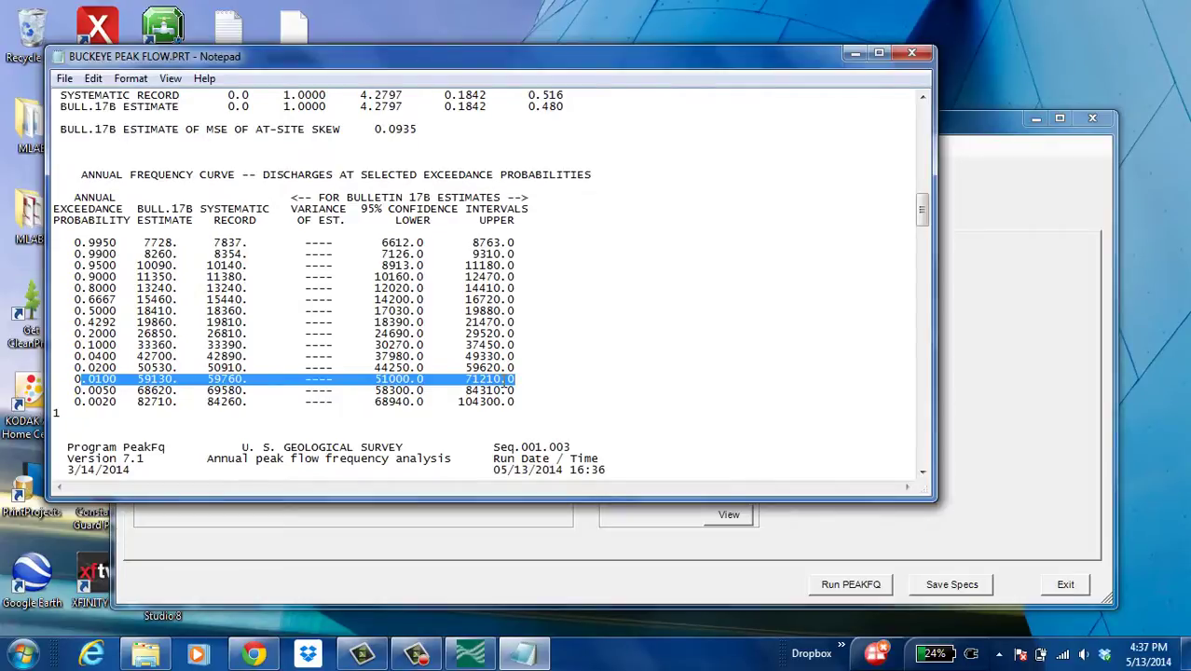
left_click(921, 52)
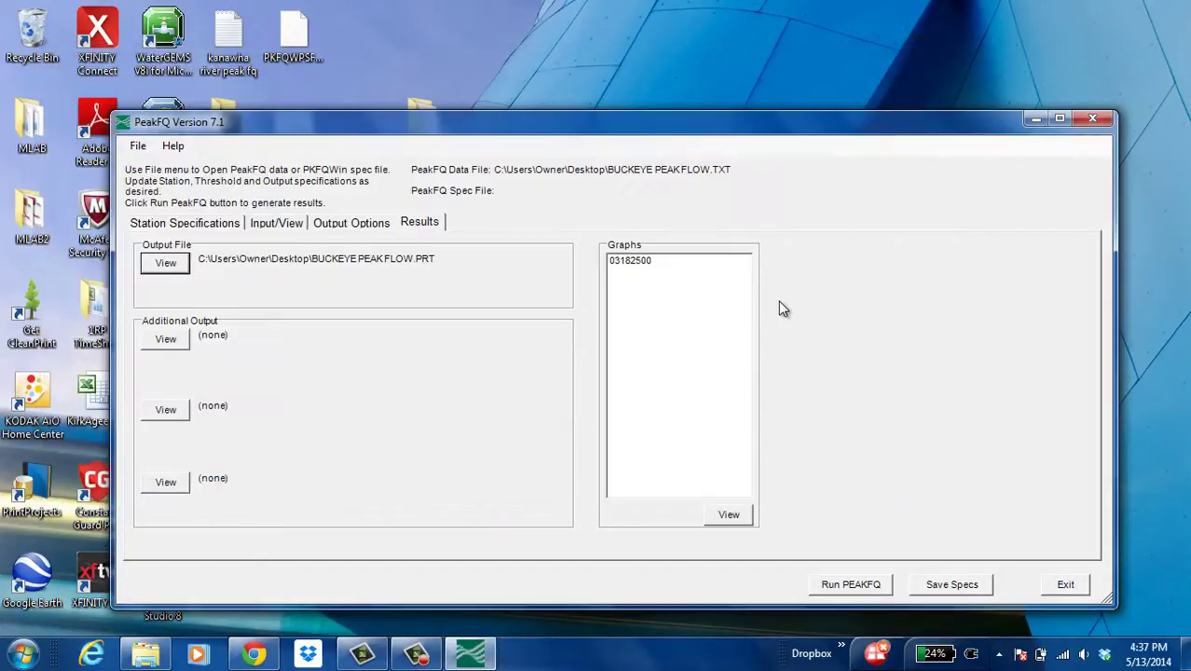
View the 03182500 frequency curve graph, zoom toward the 1% exceedance range, and open Edit > Graph.
left_click(646, 260)
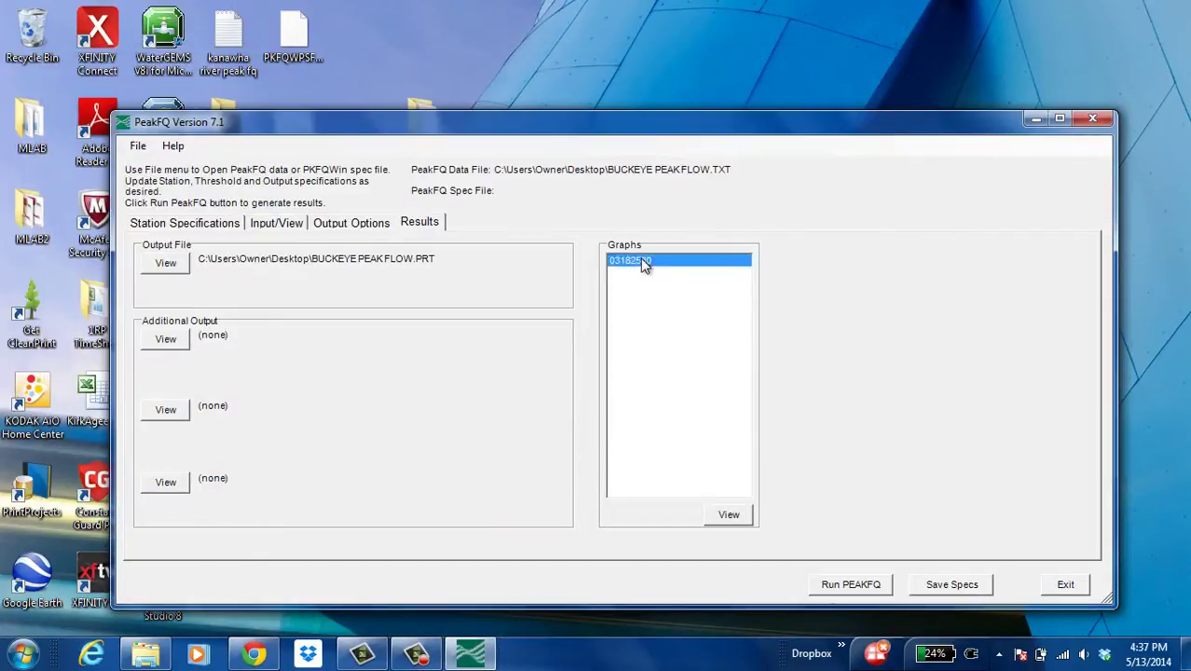
left_click(725, 516)
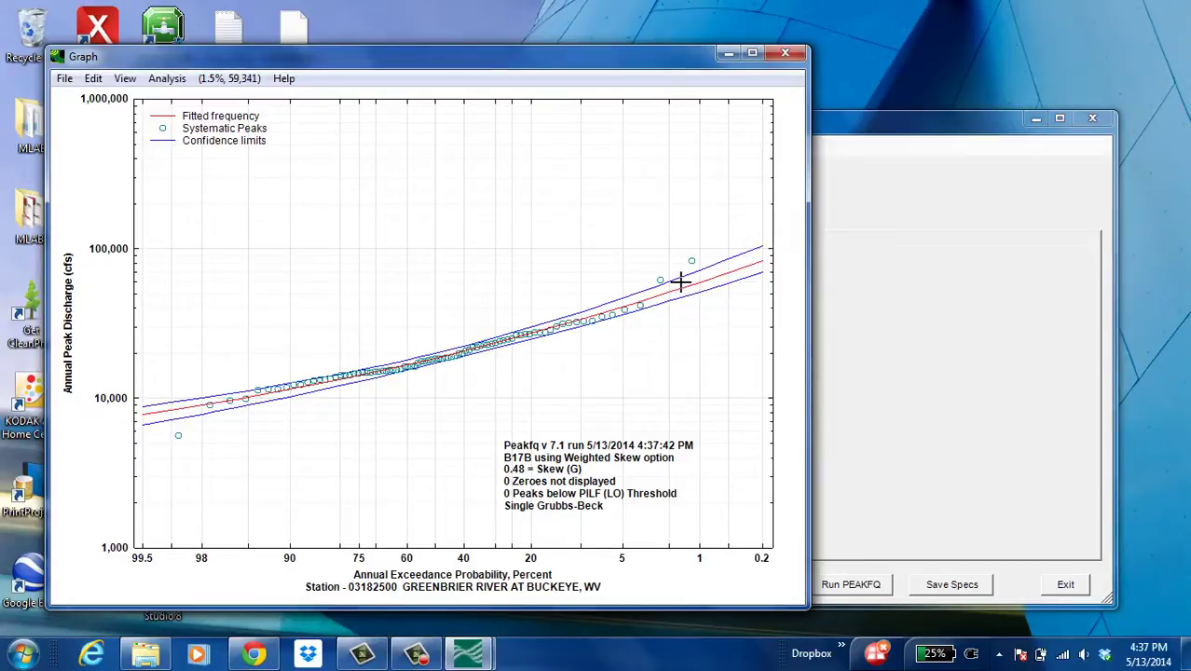
scroll(758, 274, "up", 5)
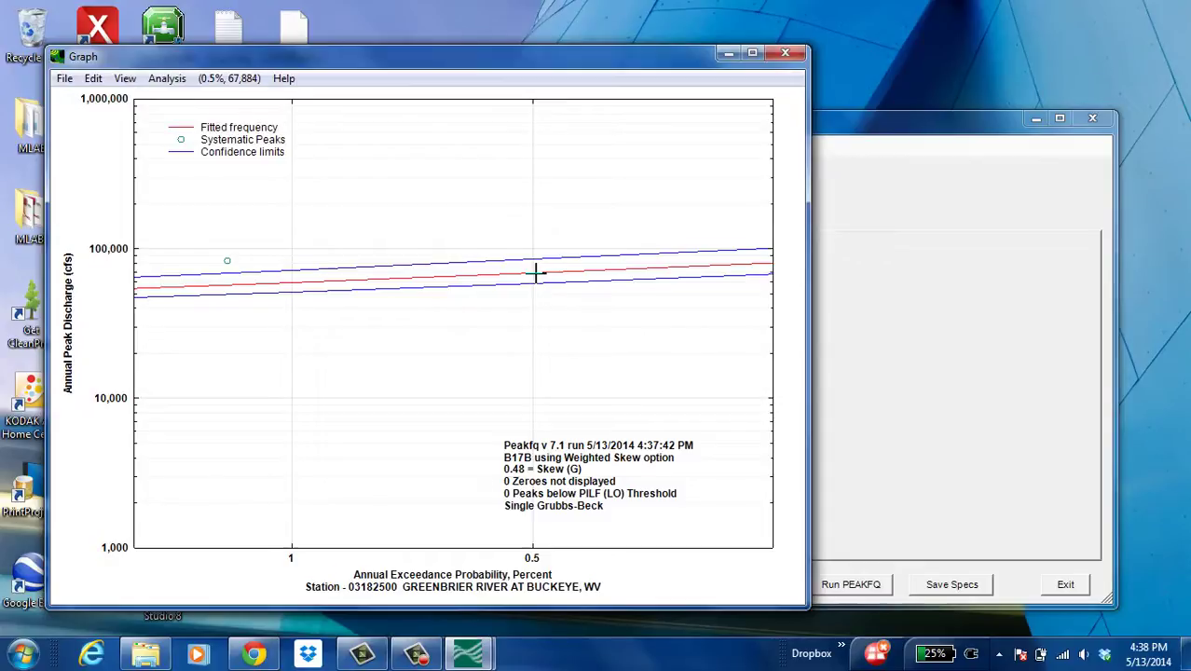
left_click(94, 79)
left_click(113, 99)
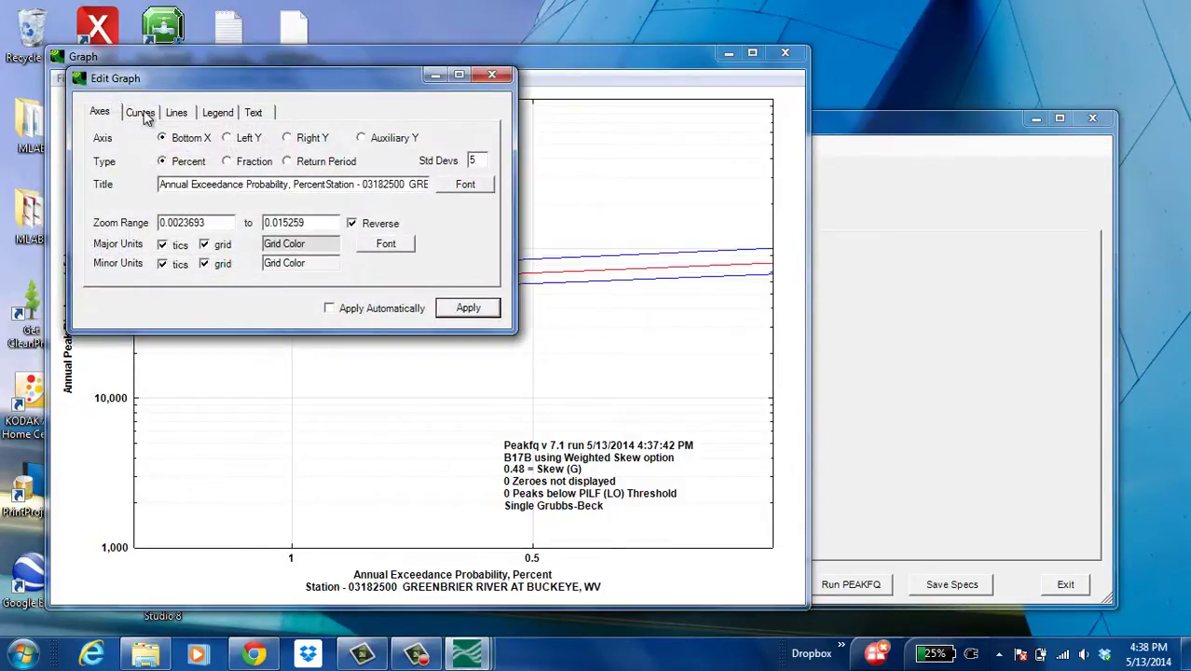
Review the Curves and Lines settings in Edit Graph, then close the editor.
left_click(142, 113)
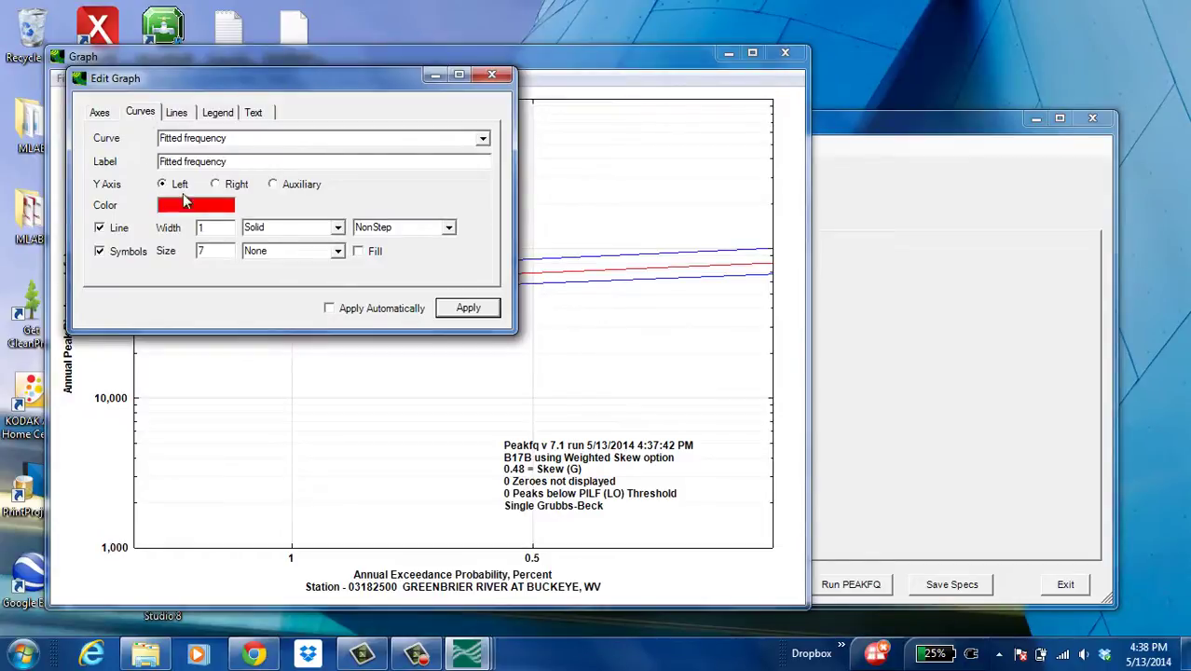
left_click(180, 112)
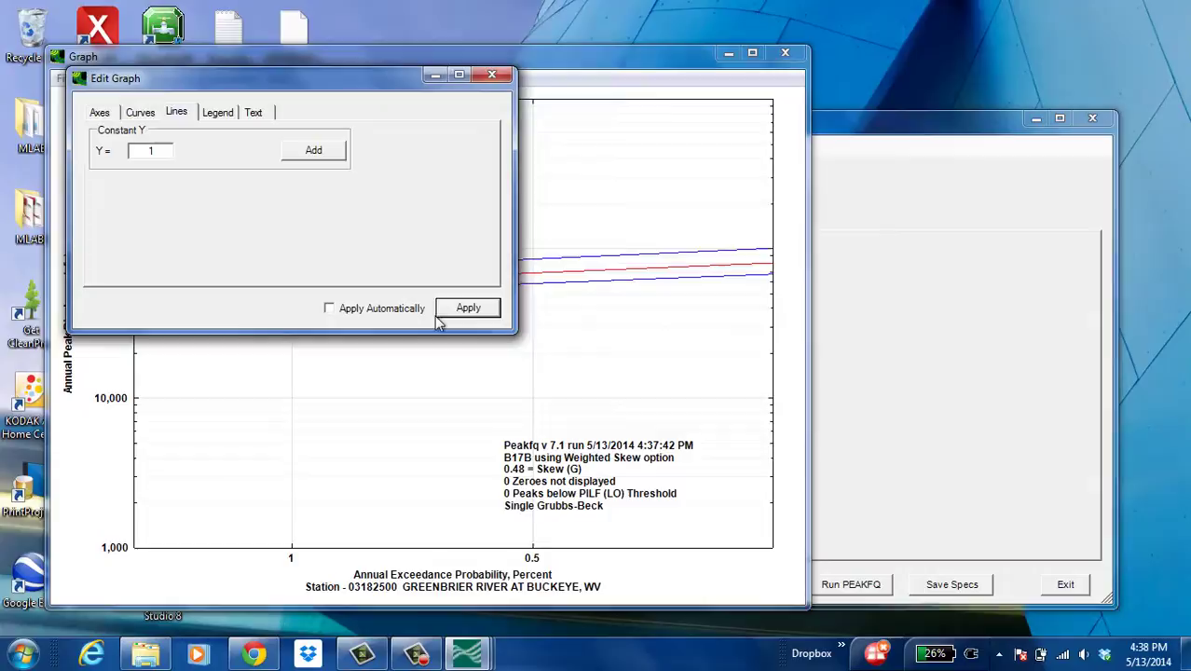
left_click(491, 74)
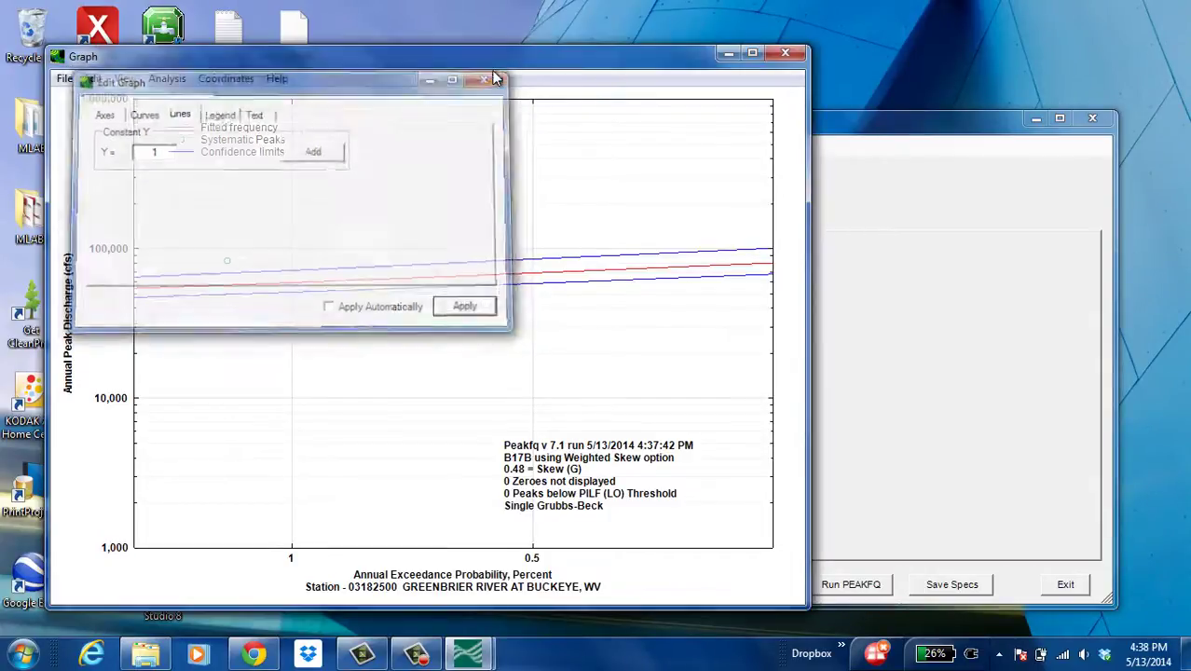